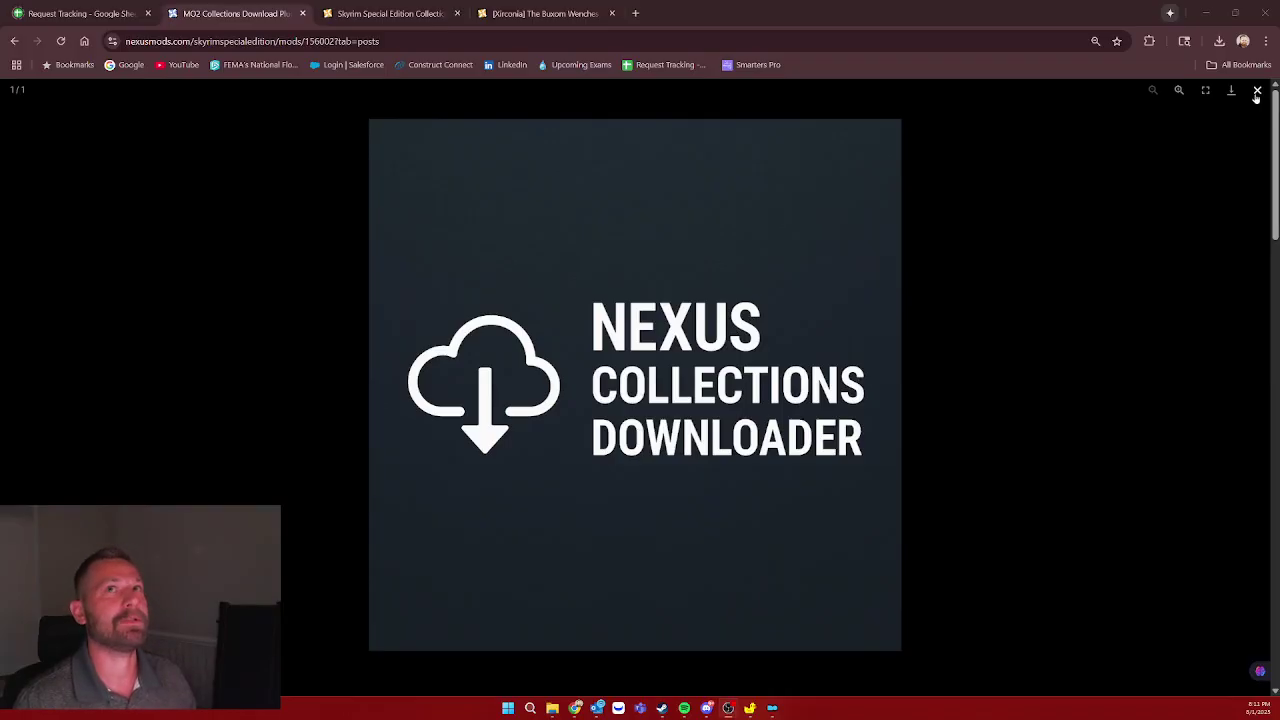
Open the downloaded MO2 Collections Download Plug-In archive and copy its NexusCollections.py file
{"action": "left_click", "coordinate": [1257, 91]}
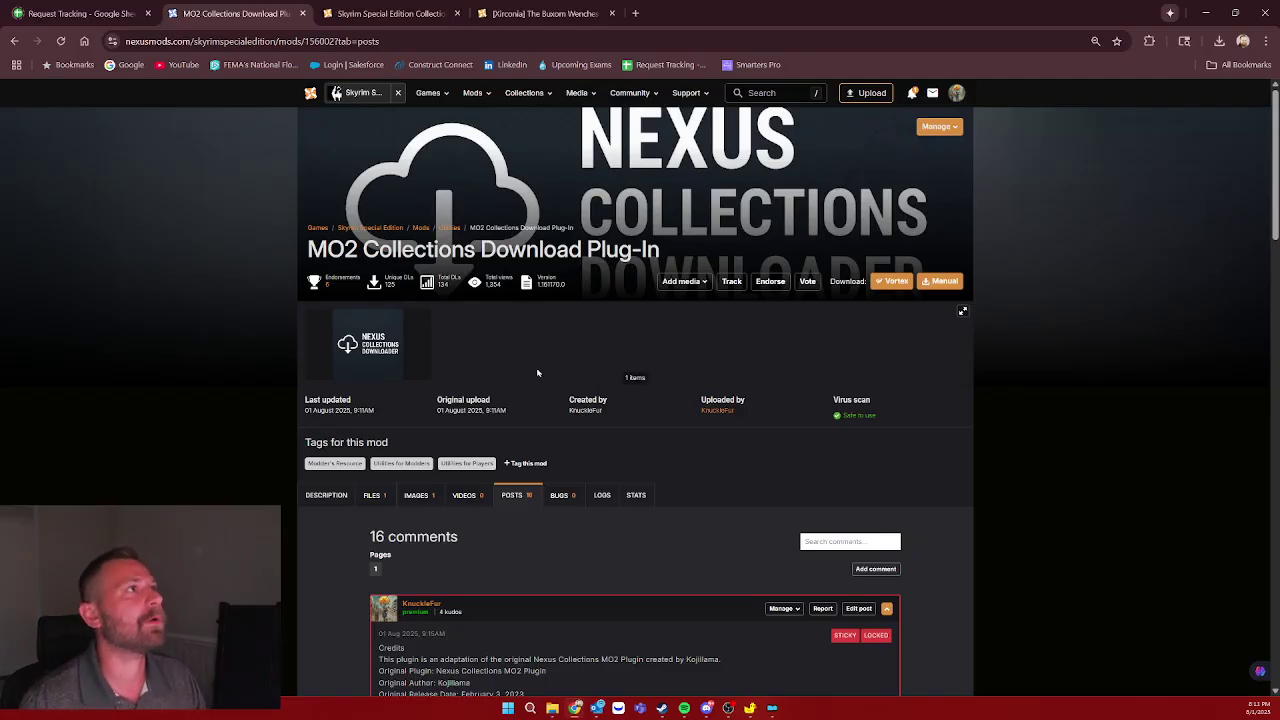
{"action": "left_click", "coordinate": [371, 495]}
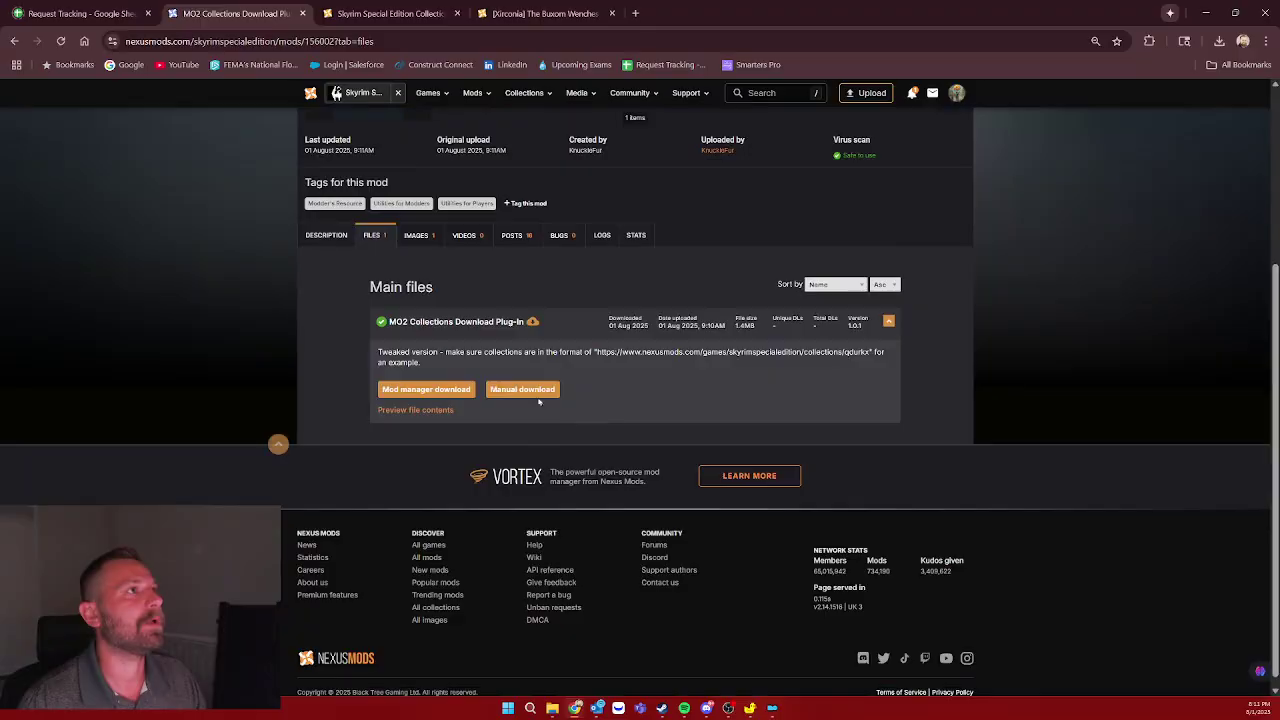
{"action": "left_click", "coordinate": [1219, 42]}
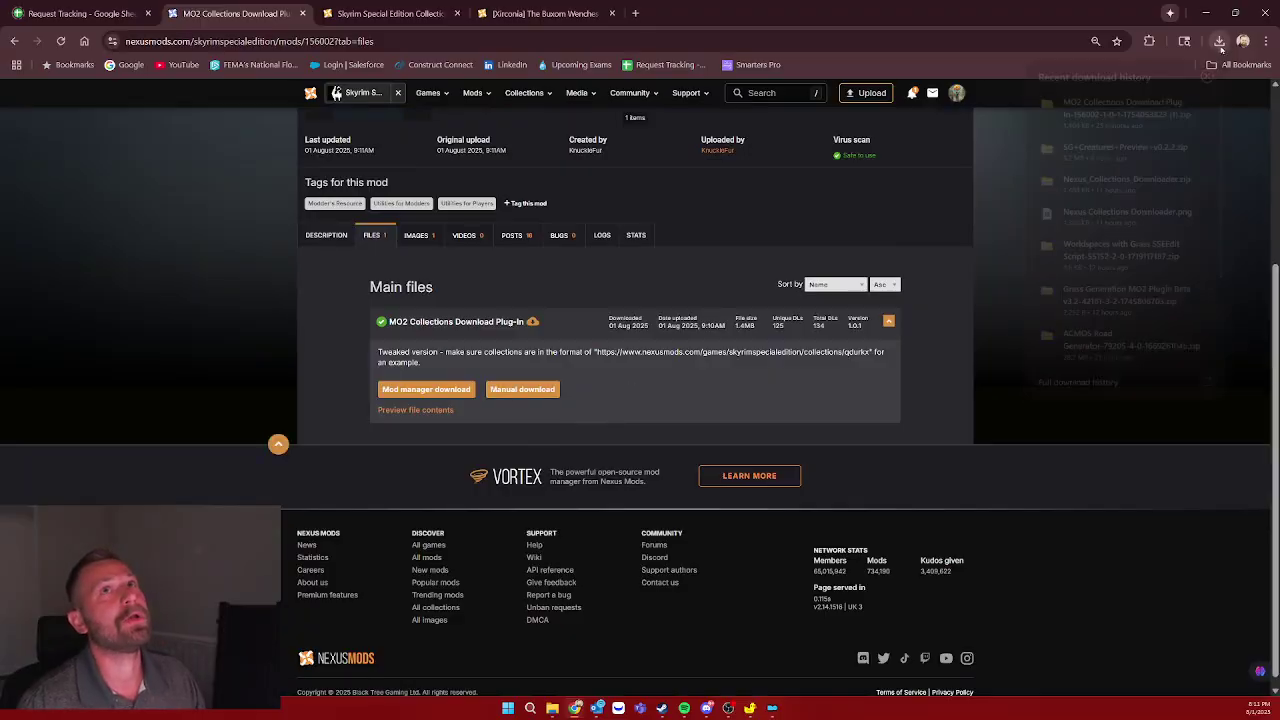
{"action": "left_click", "coordinate": [1174, 100]}
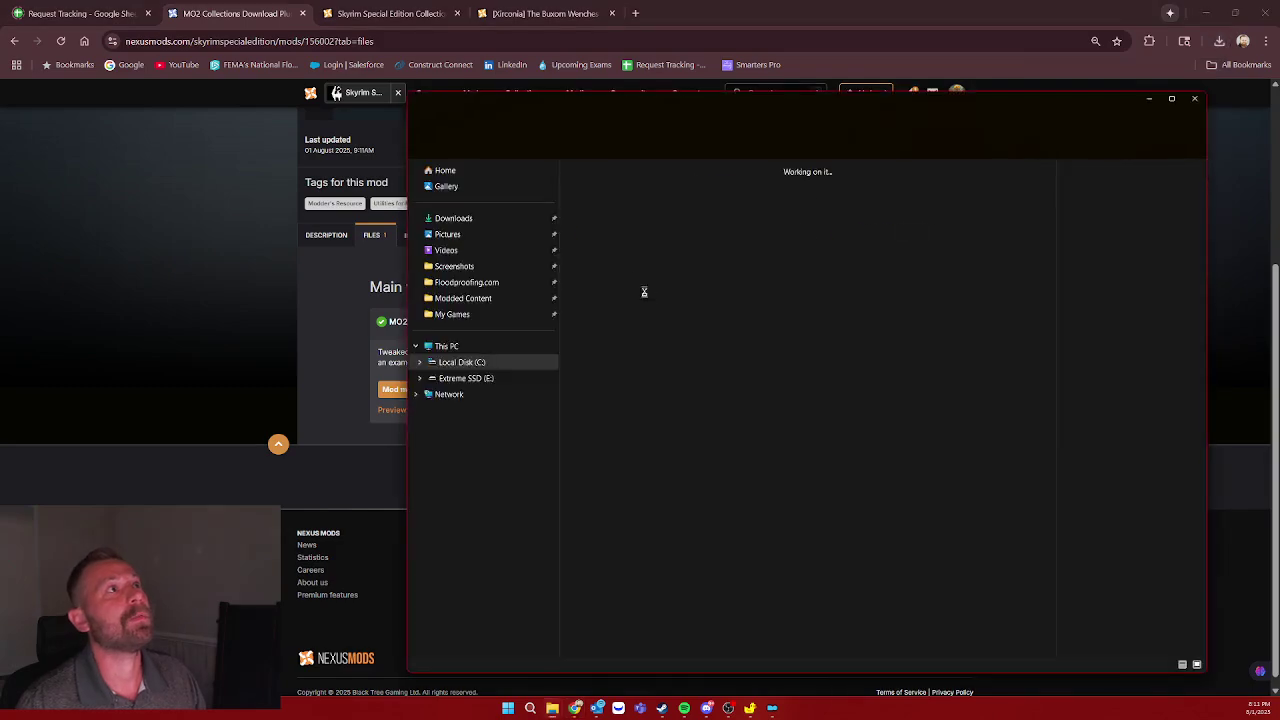
{"action": "double_click", "coordinate": [606, 192]}
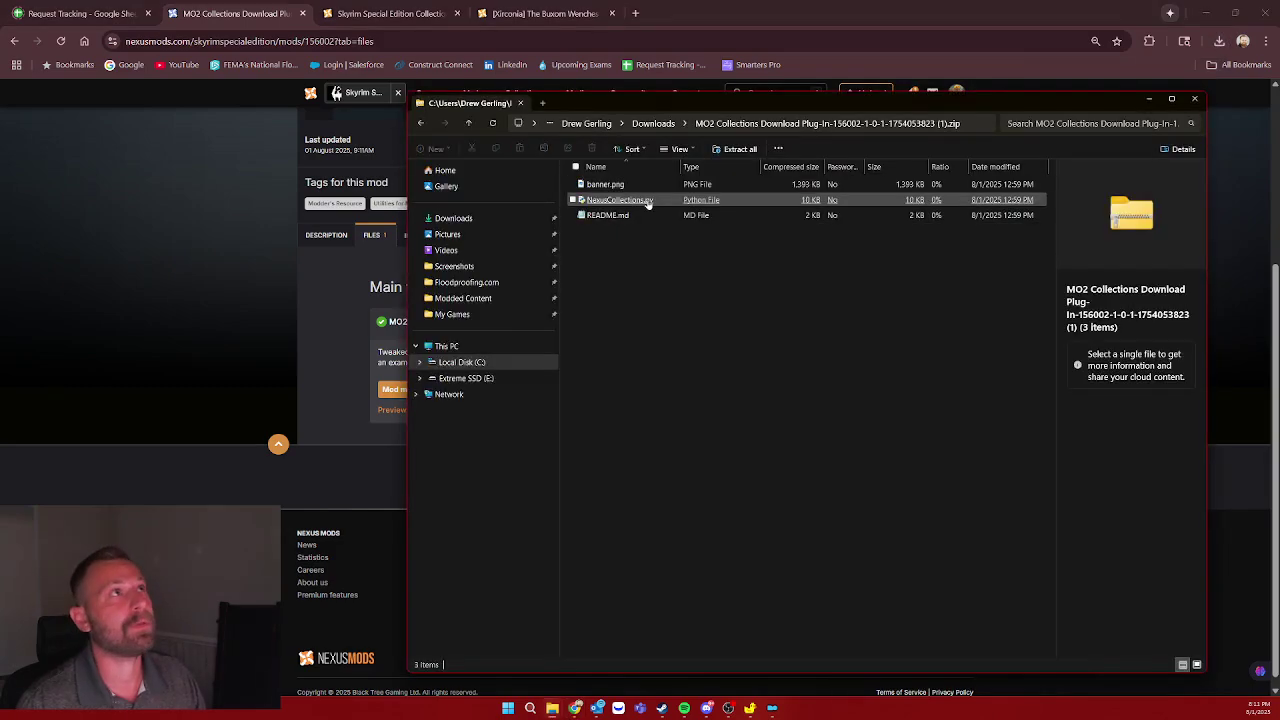
{"action": "right_click", "coordinate": [648, 201]}
{"action": "left_click", "coordinate": [665, 235]}
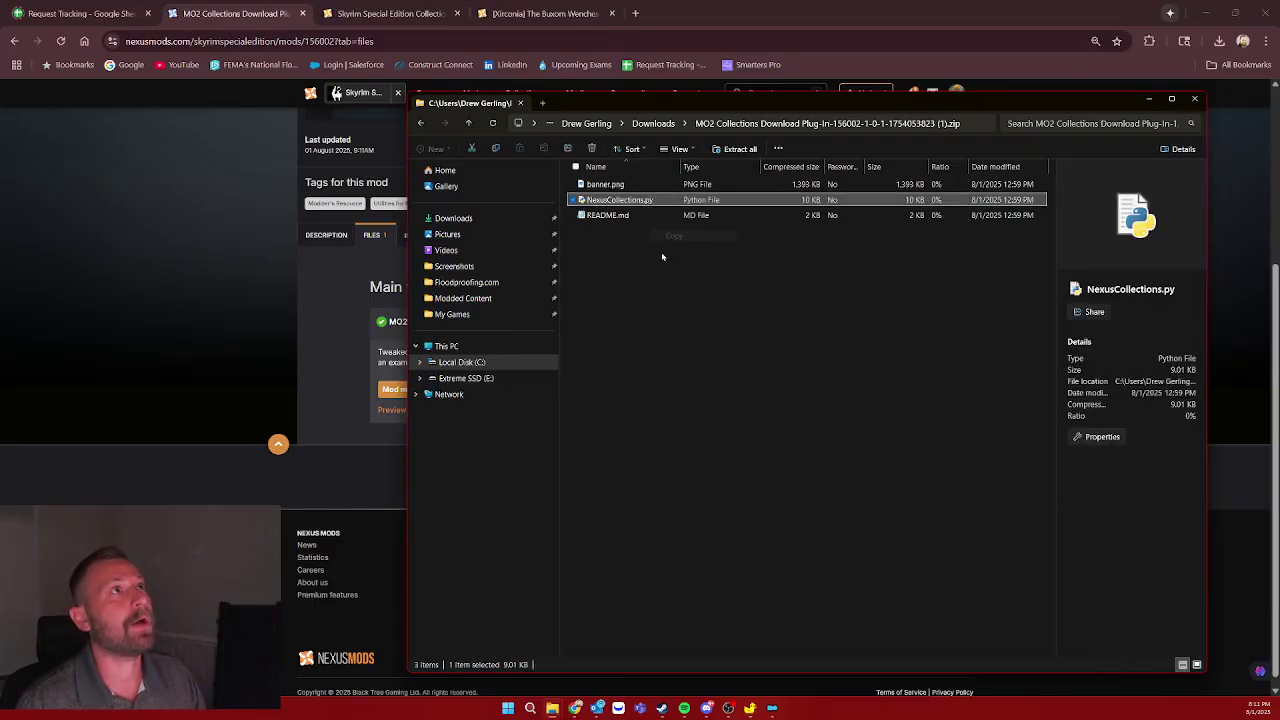
Open the plugins folder inside the NG Skyrim folder on Local Disk (C:)
{"action": "left_click", "coordinate": [523, 362]}
{"action": "double_click", "coordinate": [586, 250]}
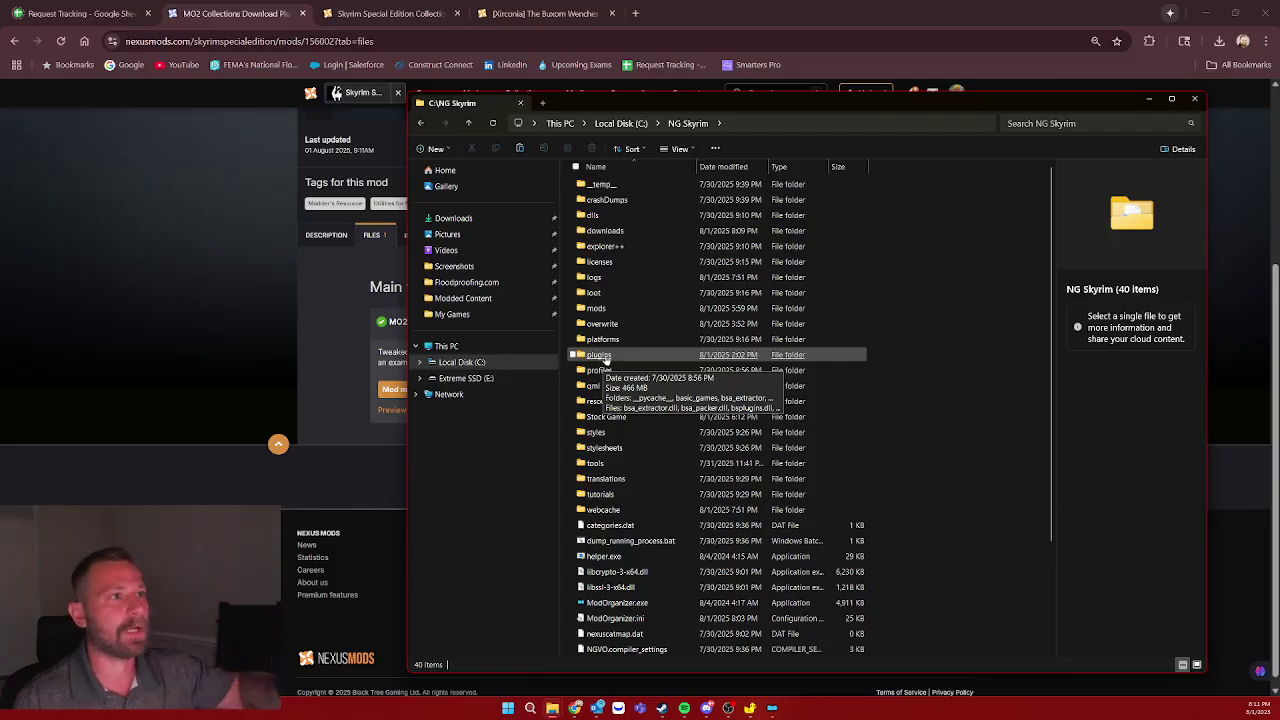
{"action": "double_click", "coordinate": [664, 358]}
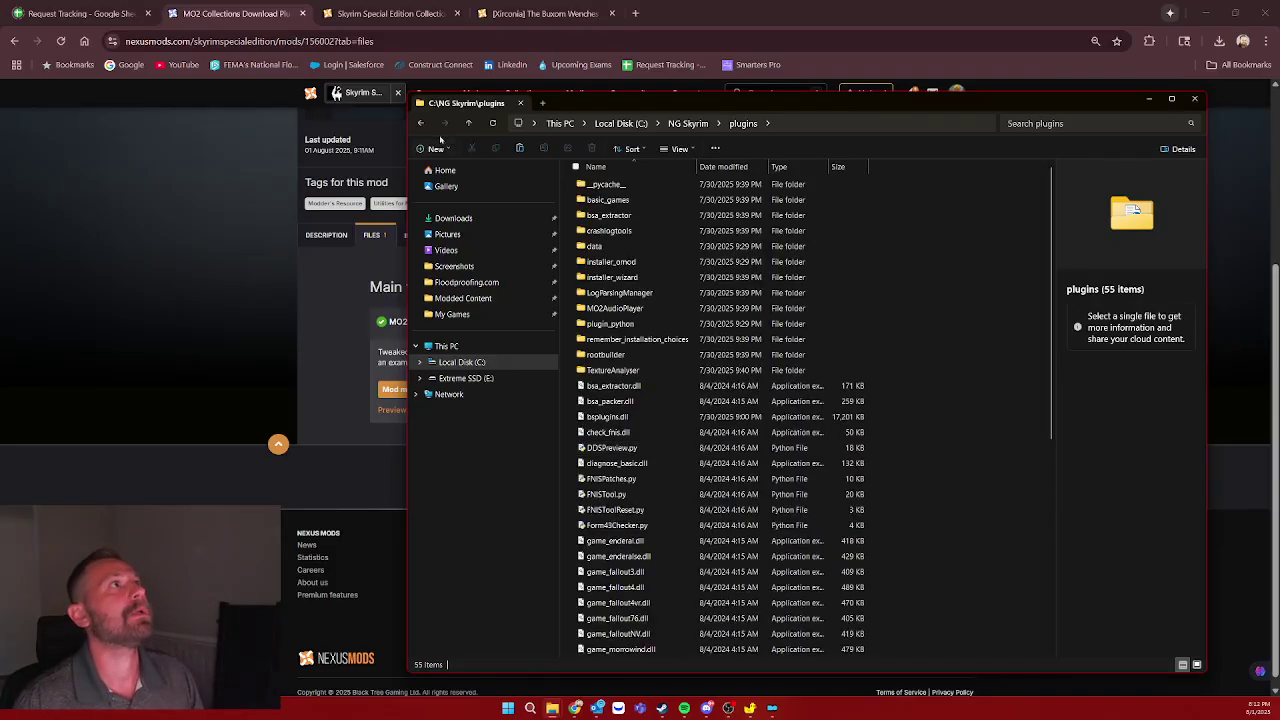
{"action": "left_click", "coordinate": [420, 122]}
{"action": "scroll", "coordinate": [757, 566], "scroll_direction": "down", "scroll_amount": 1}
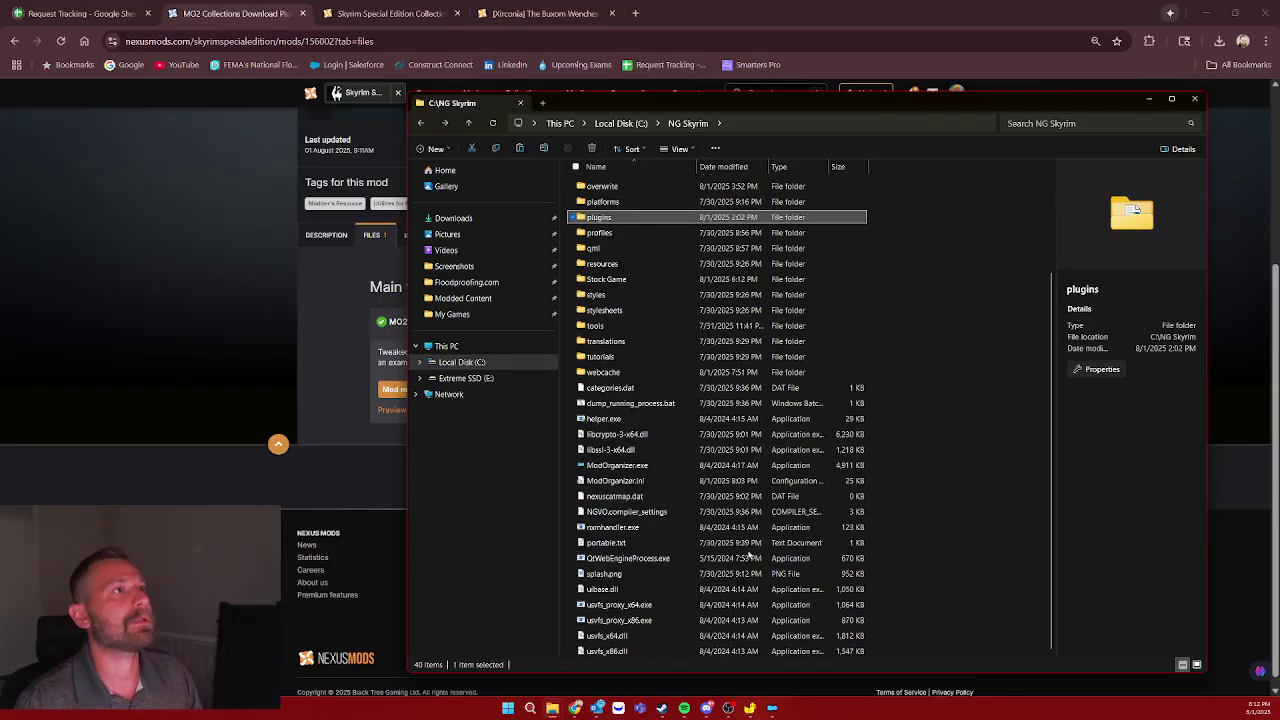
{"action": "scroll", "coordinate": [740, 547], "scroll_direction": "up", "scroll_amount": 1}
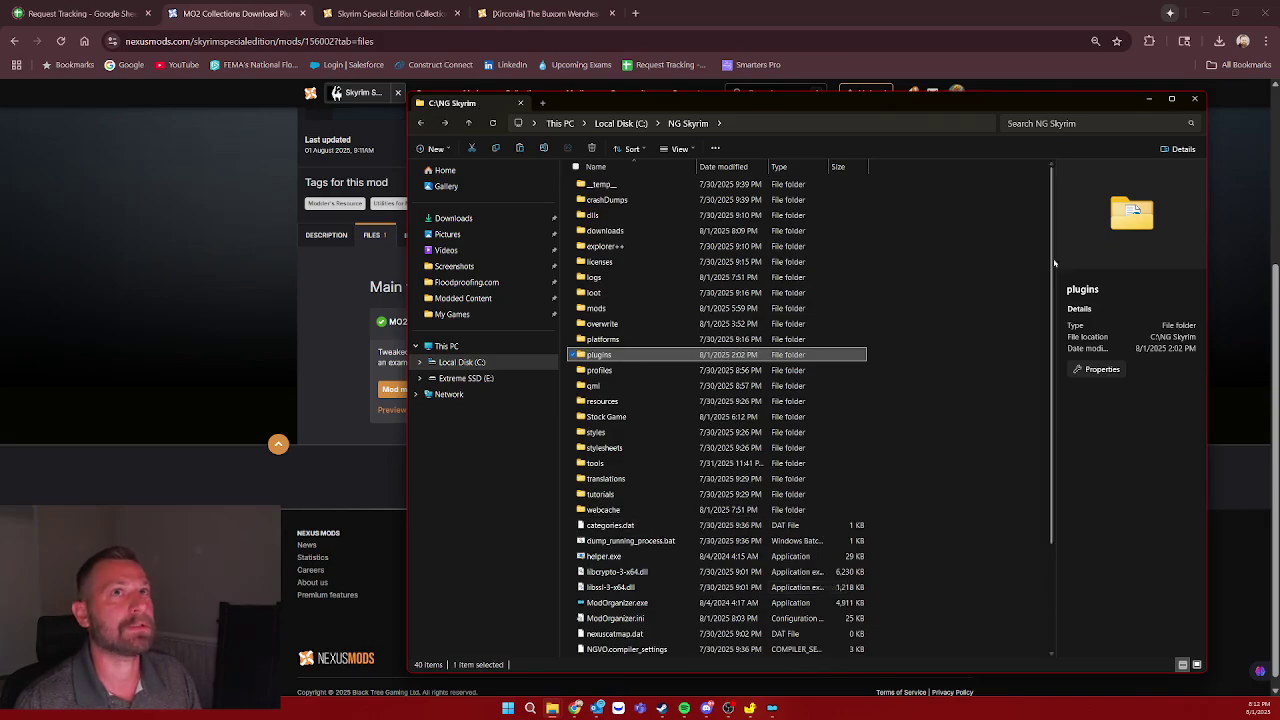
{"action": "scroll", "coordinate": [1040, 260], "scroll_direction": "down", "scroll_amount": 2}
{"action": "scroll", "coordinate": [1049, 245], "scroll_direction": "up", "scroll_amount": 2}
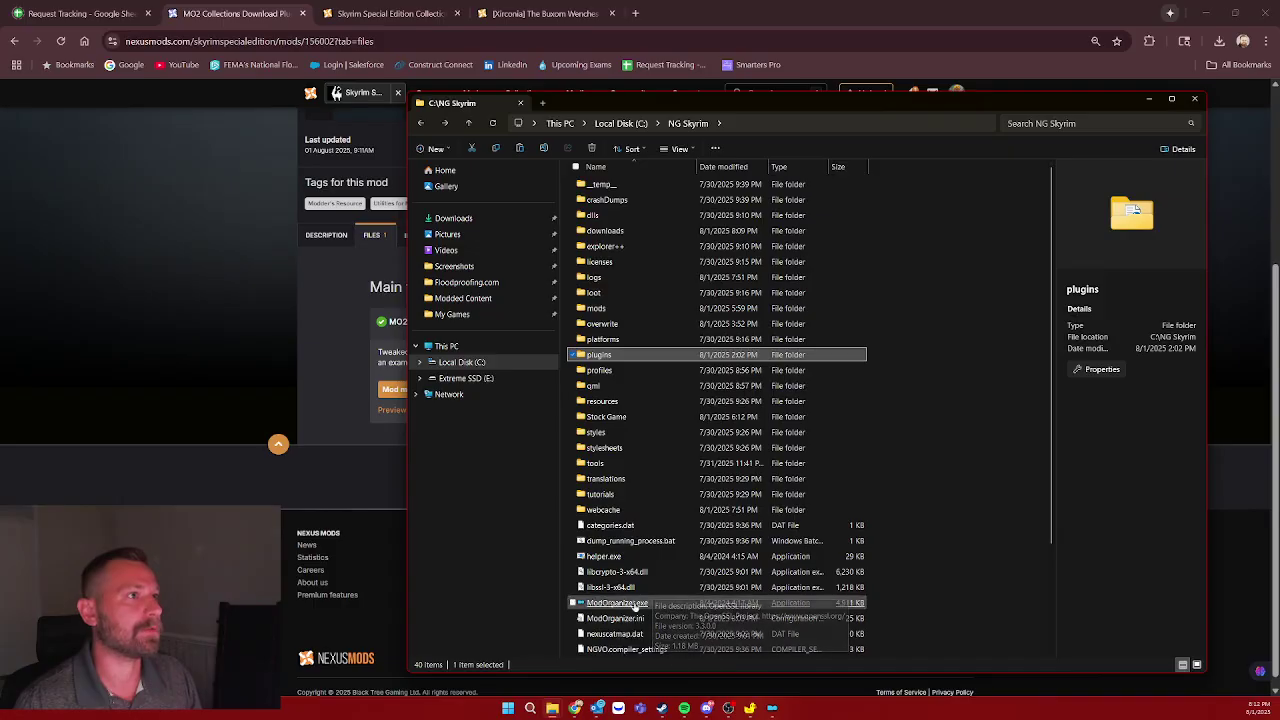
{"action": "double_click", "coordinate": [643, 355]}
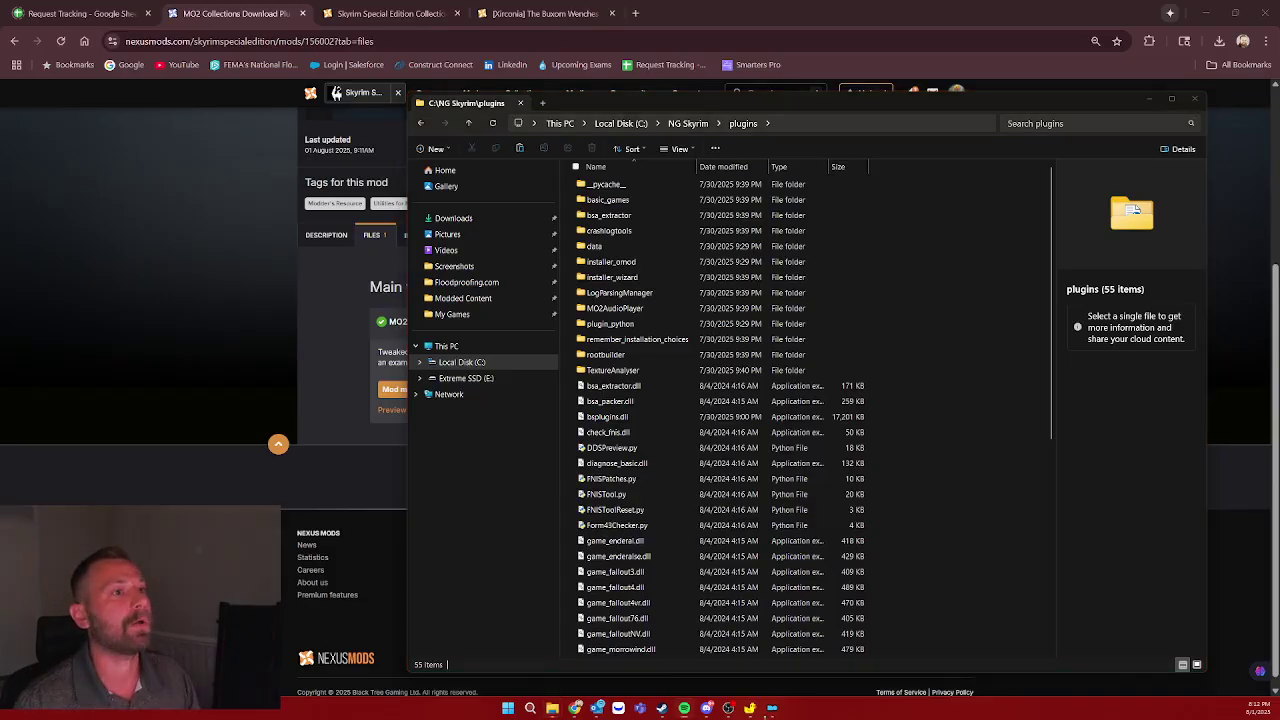
Switch to Mod Organizer, start the Download Nexus Collection tool plugin and clear the prefilled collection URL
{"action": "left_click", "coordinate": [771, 708]}
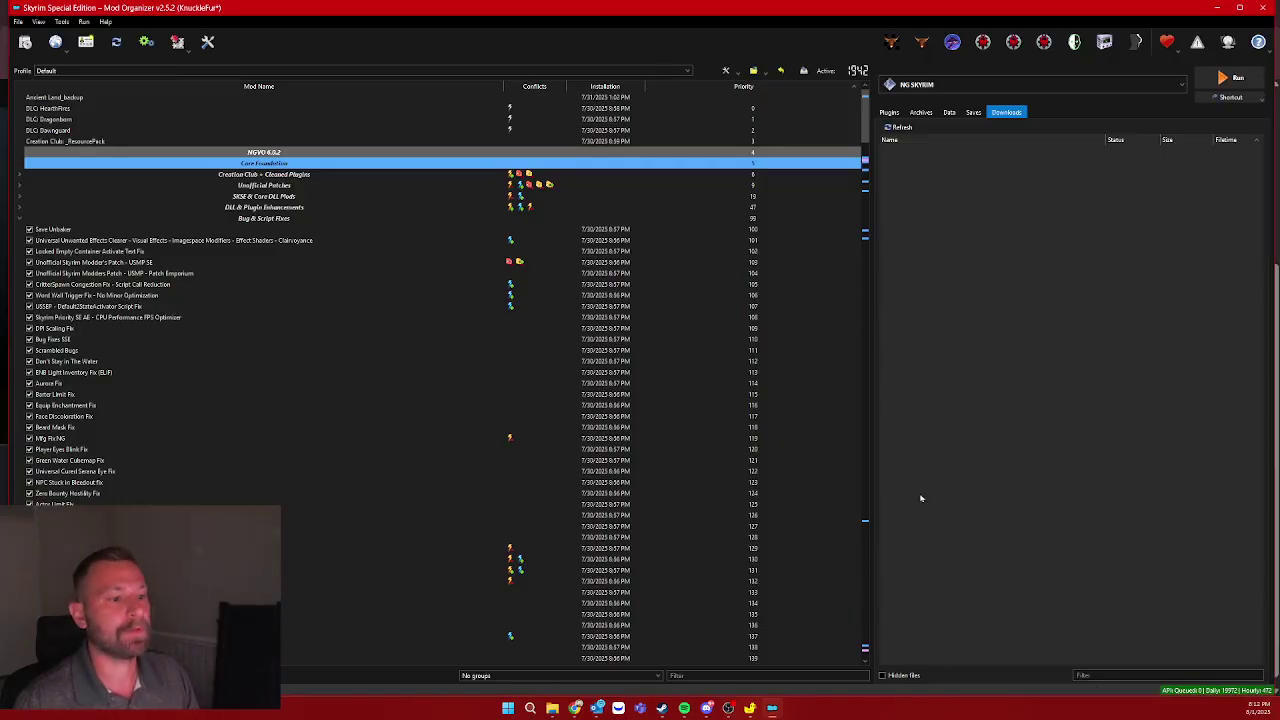
{"action": "left_click", "coordinate": [61, 21]}
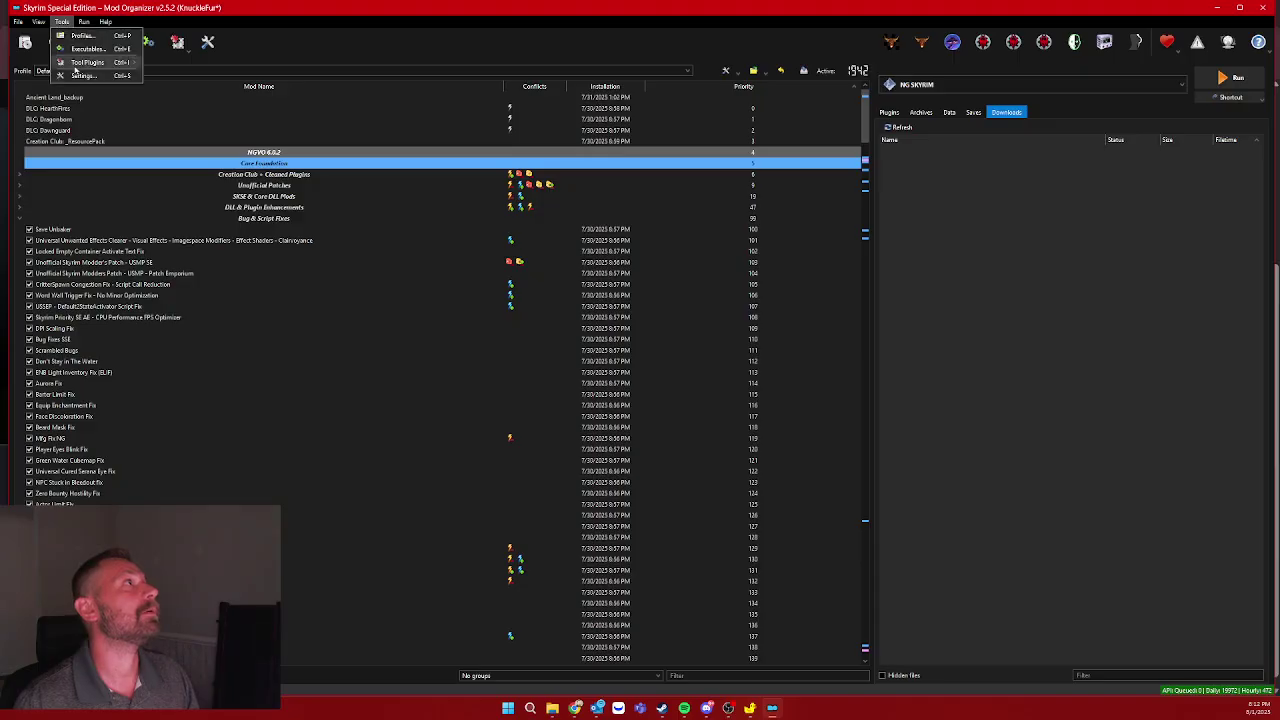
{"action": "mouse_move", "coordinate": [82, 64]}
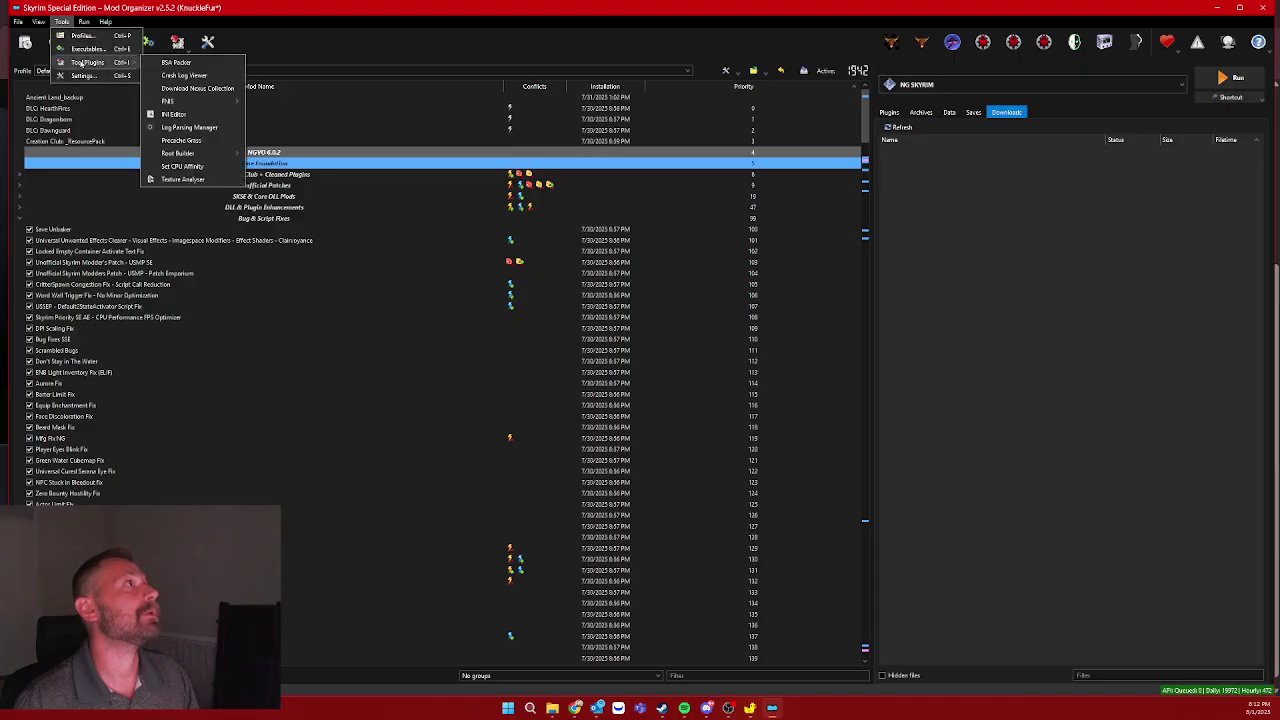
{"action": "left_click", "coordinate": [193, 89]}
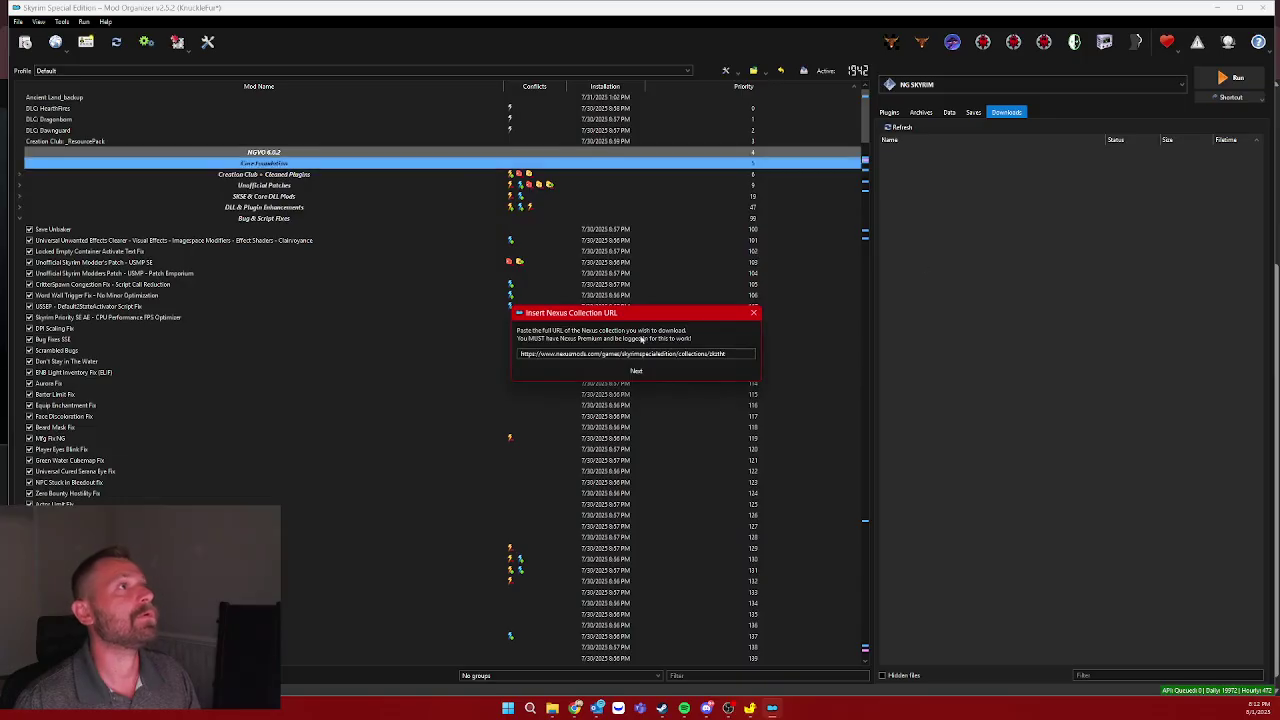
{"action": "left_click_drag", "start_coordinate": [738, 356], "coordinate": [294, 337]}
{"action": "key", "text": "BackSpace"}
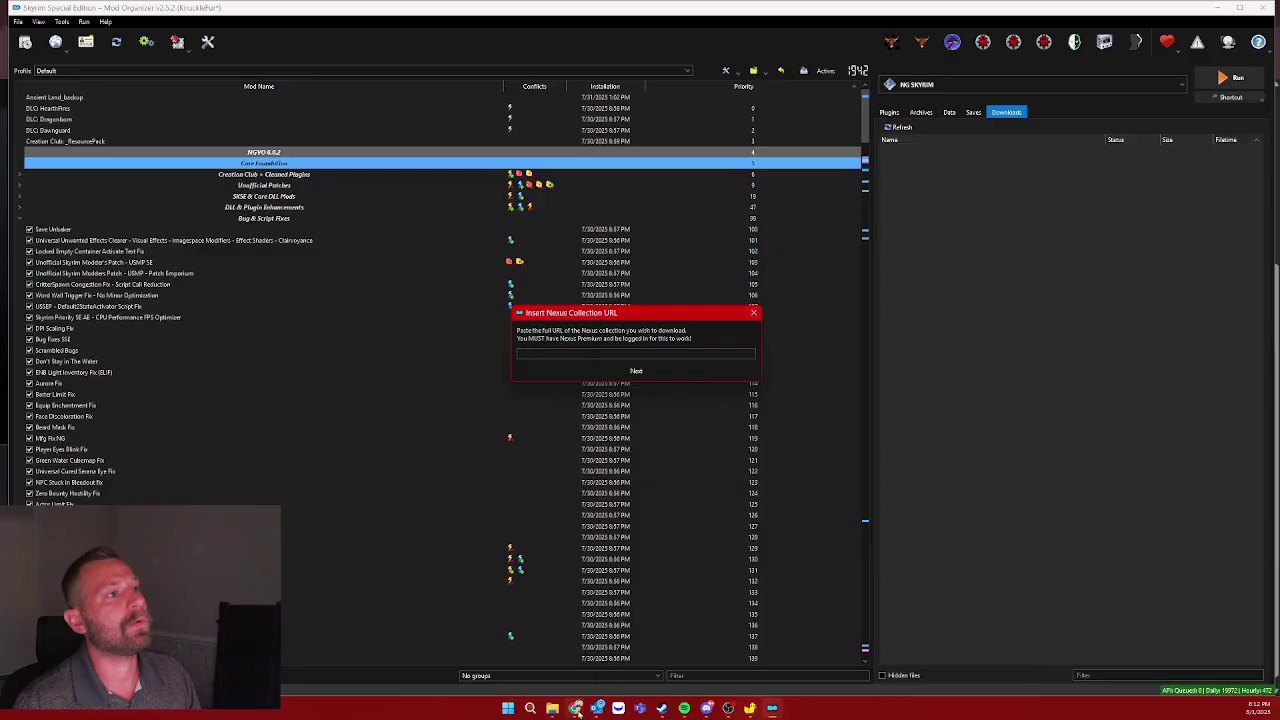
{"action": "left_click", "coordinate": [576, 708]}
{"action": "left_click", "coordinate": [509, 16]}
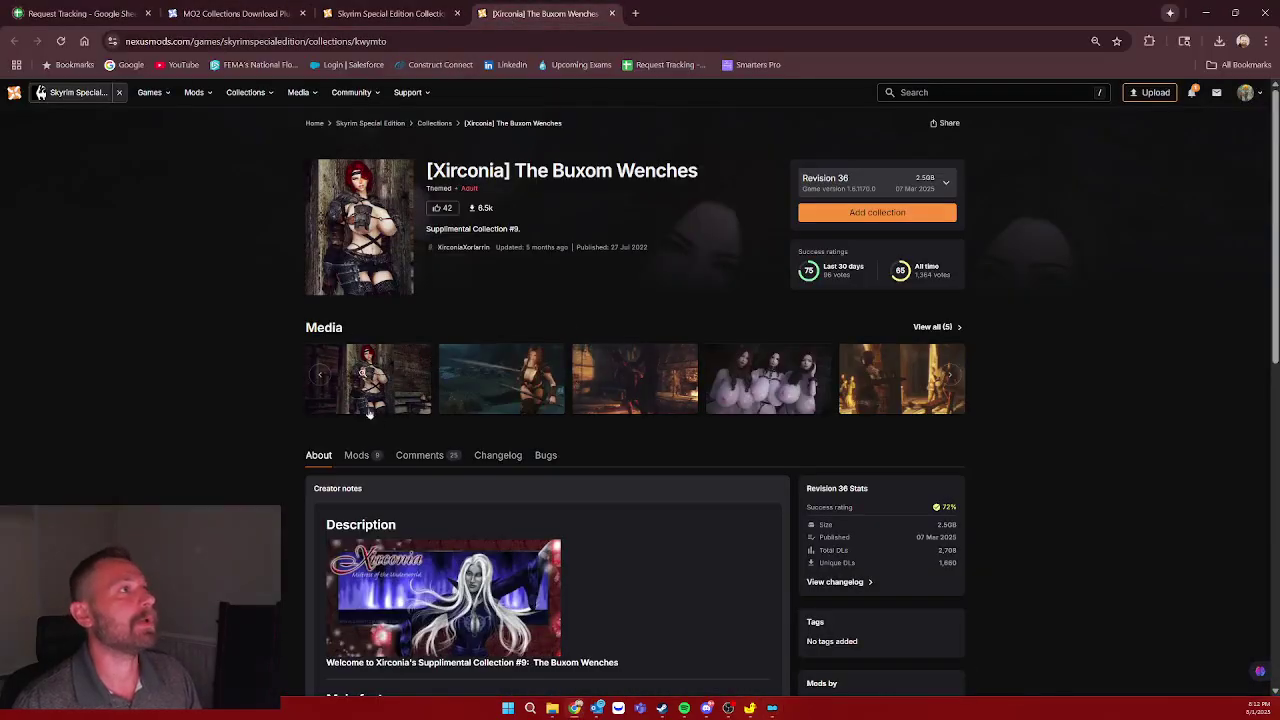
{"action": "left_click", "coordinate": [446, 44]}
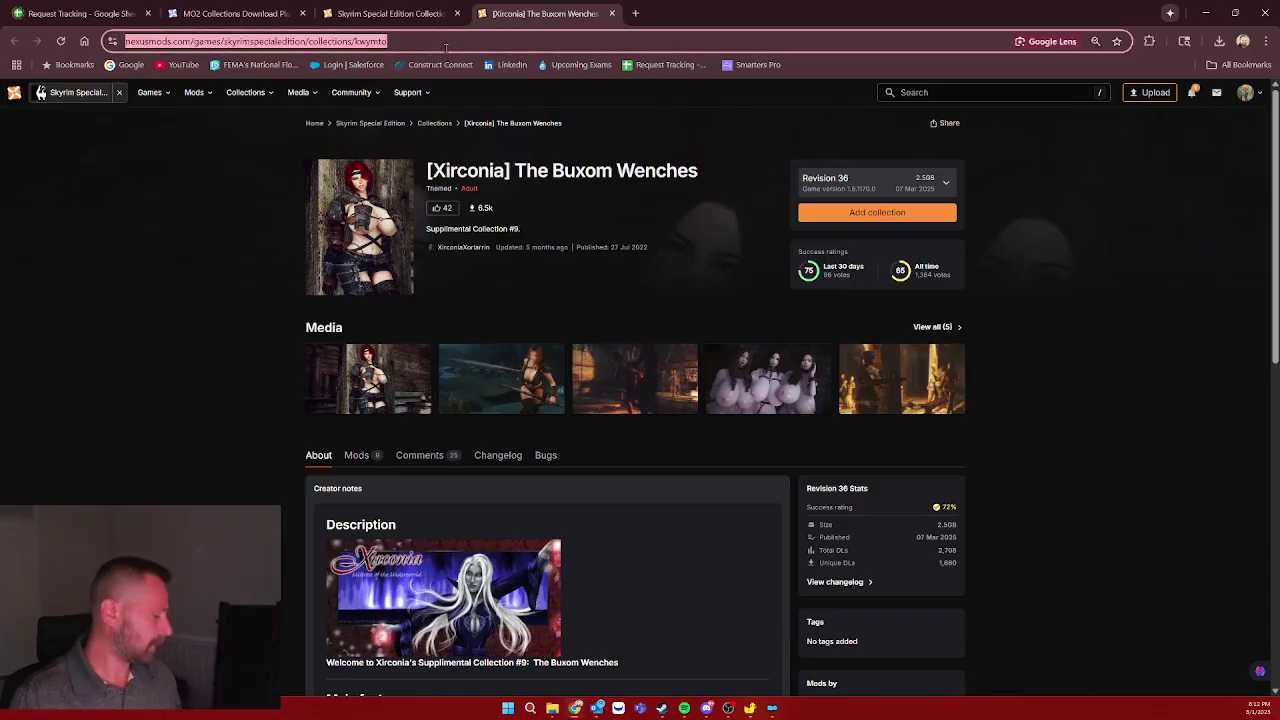
{"action": "left_click", "coordinate": [397, 42]}
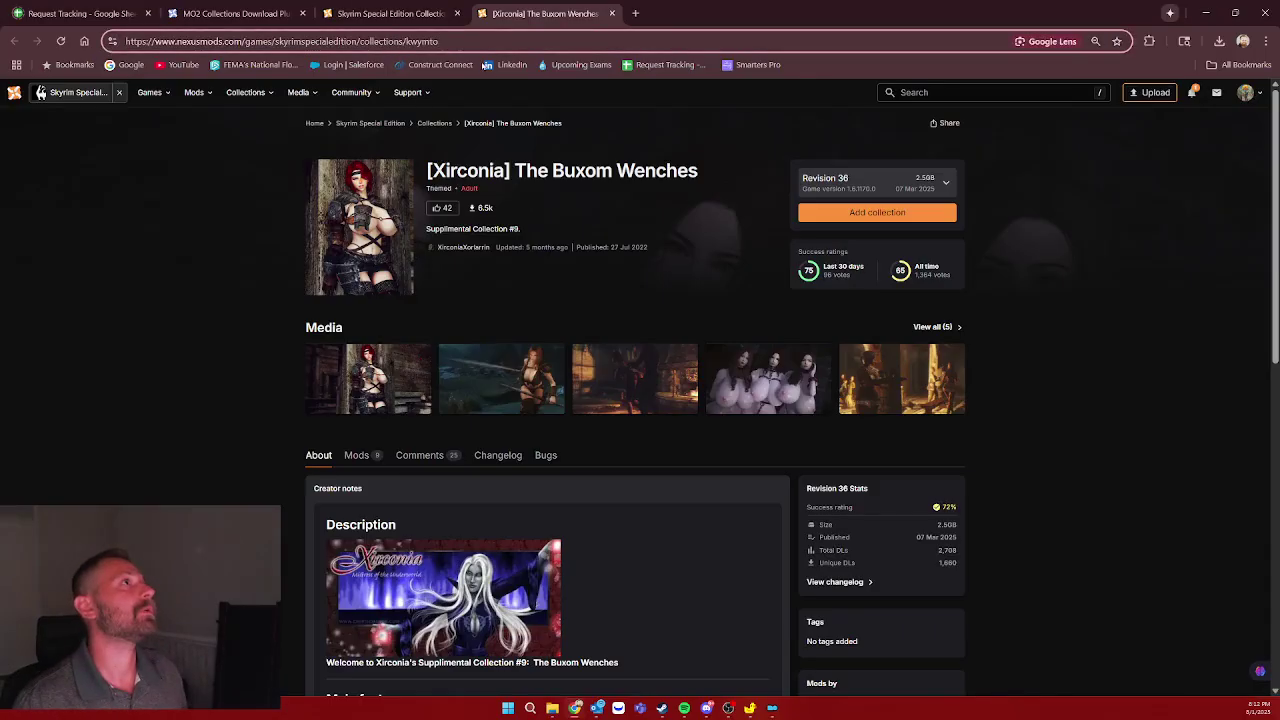
{"action": "key", "text": "ctrl+a"}
{"action": "left_click", "coordinate": [157, 330]}
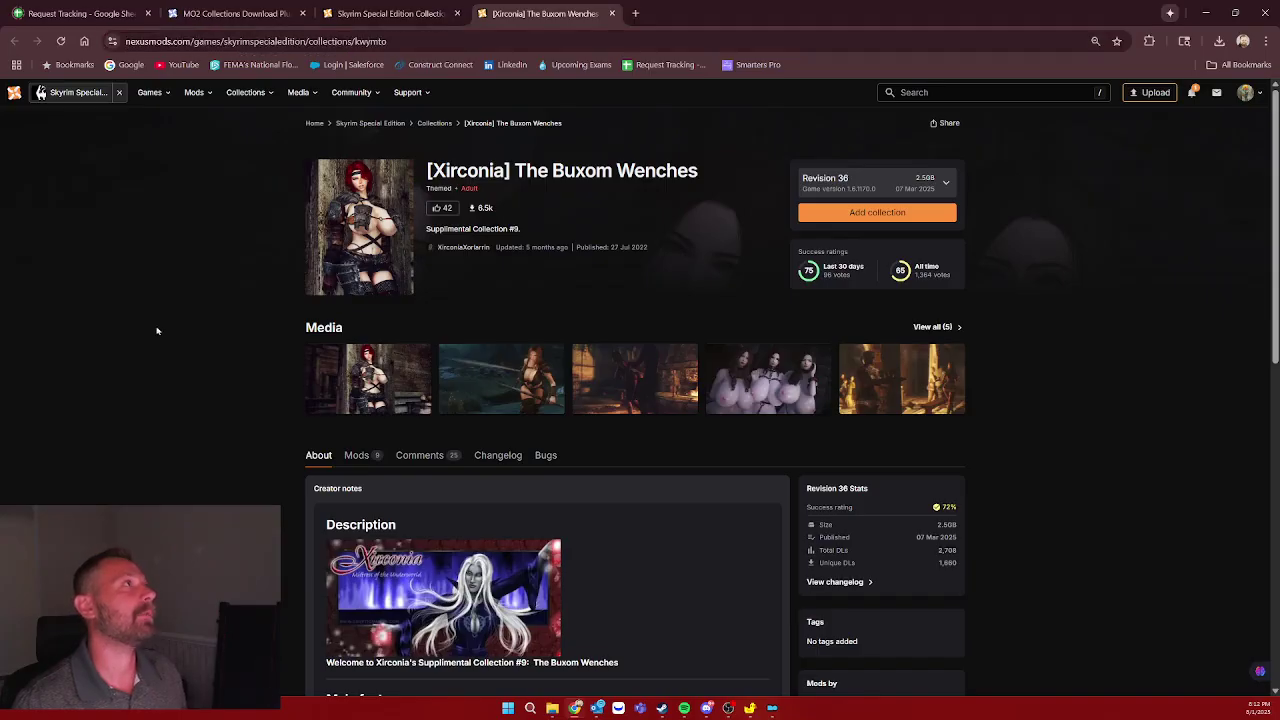
{"action": "left_click", "coordinate": [383, 41]}
{"action": "left_click_drag", "start_coordinate": [385, 41], "coordinate": [475, 45]}
{"action": "left_click", "coordinate": [149, 186]}
{"action": "double_click", "coordinate": [150, 41]}
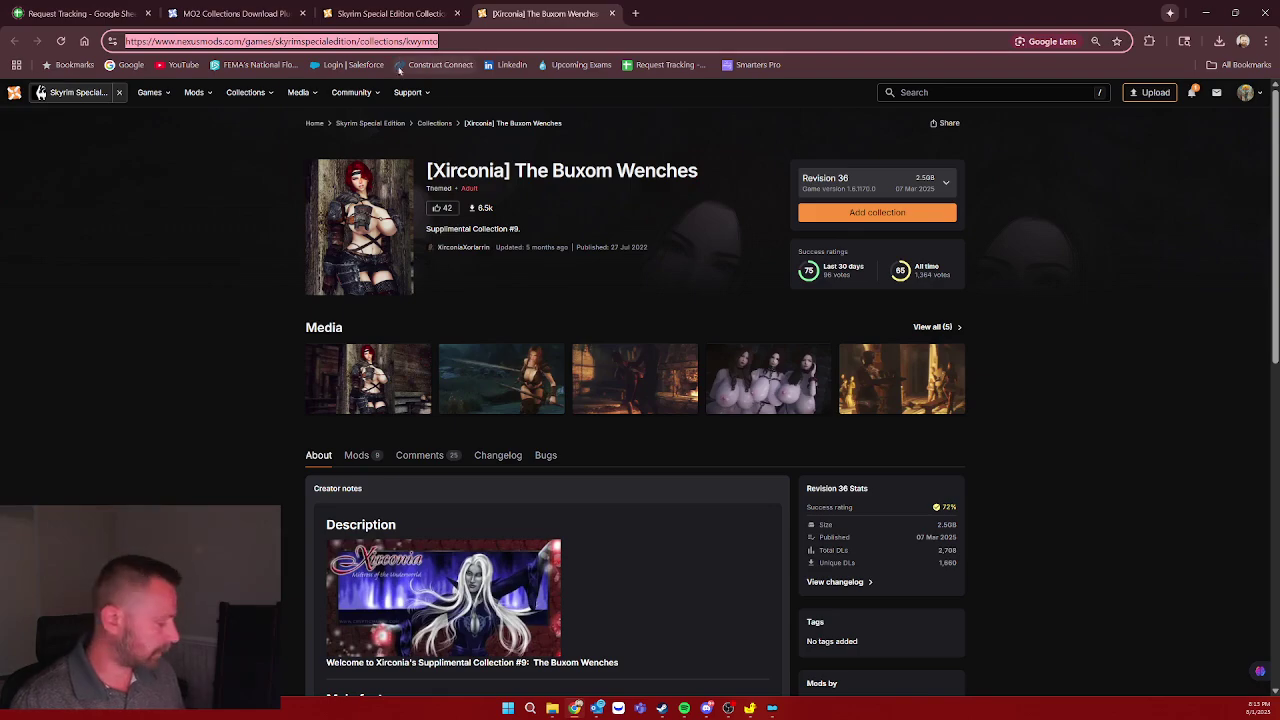
{"action": "left_click", "coordinate": [772, 708]}
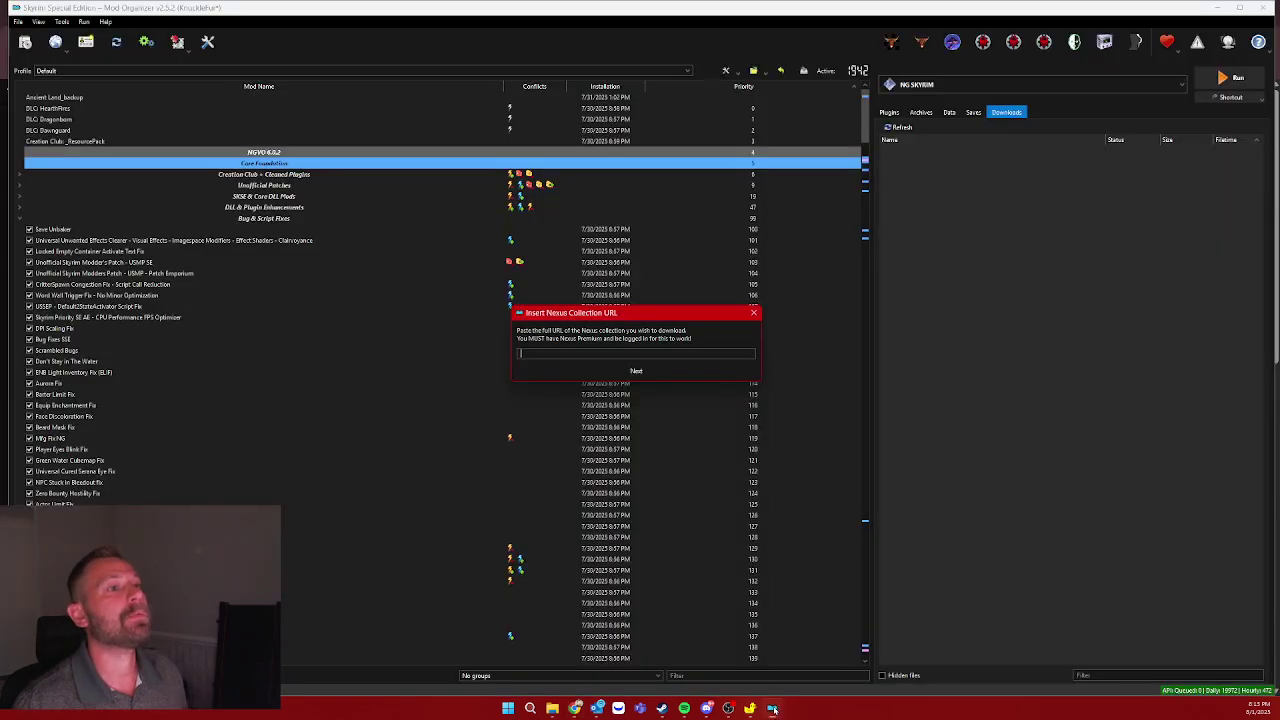
{"action": "key", "text": "ctrl+v"}
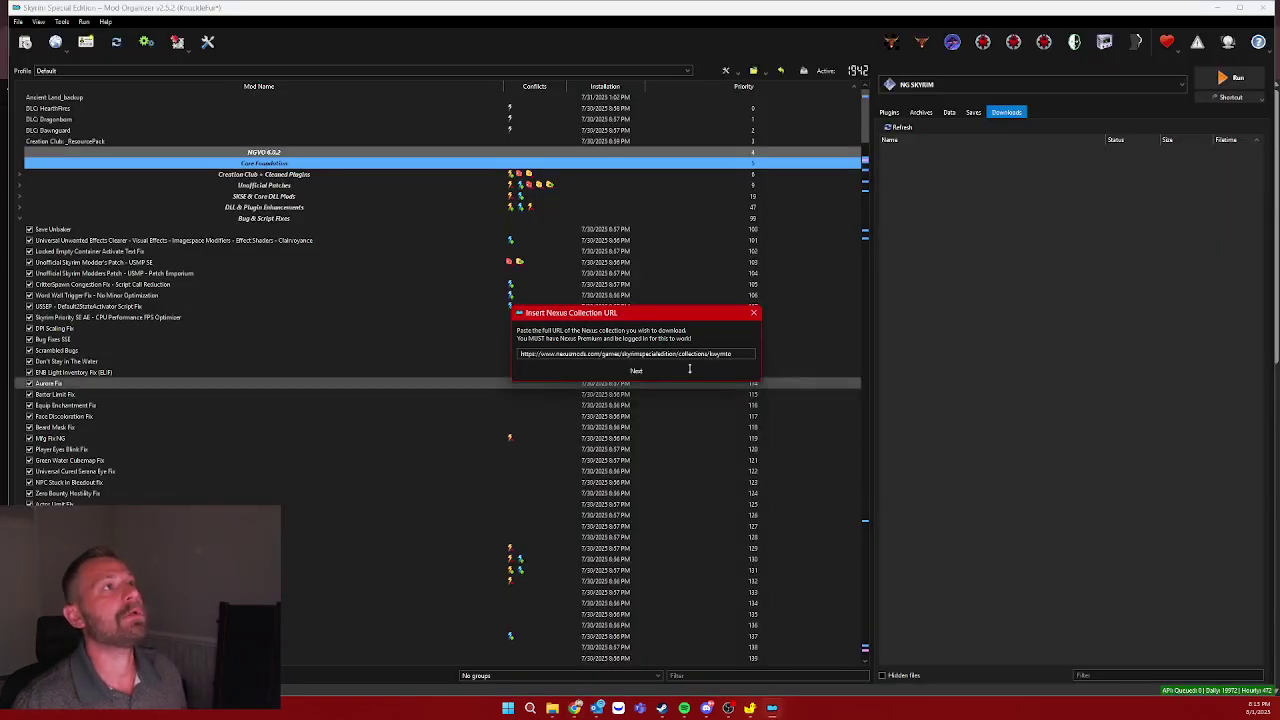
{"action": "left_click", "coordinate": [660, 376]}
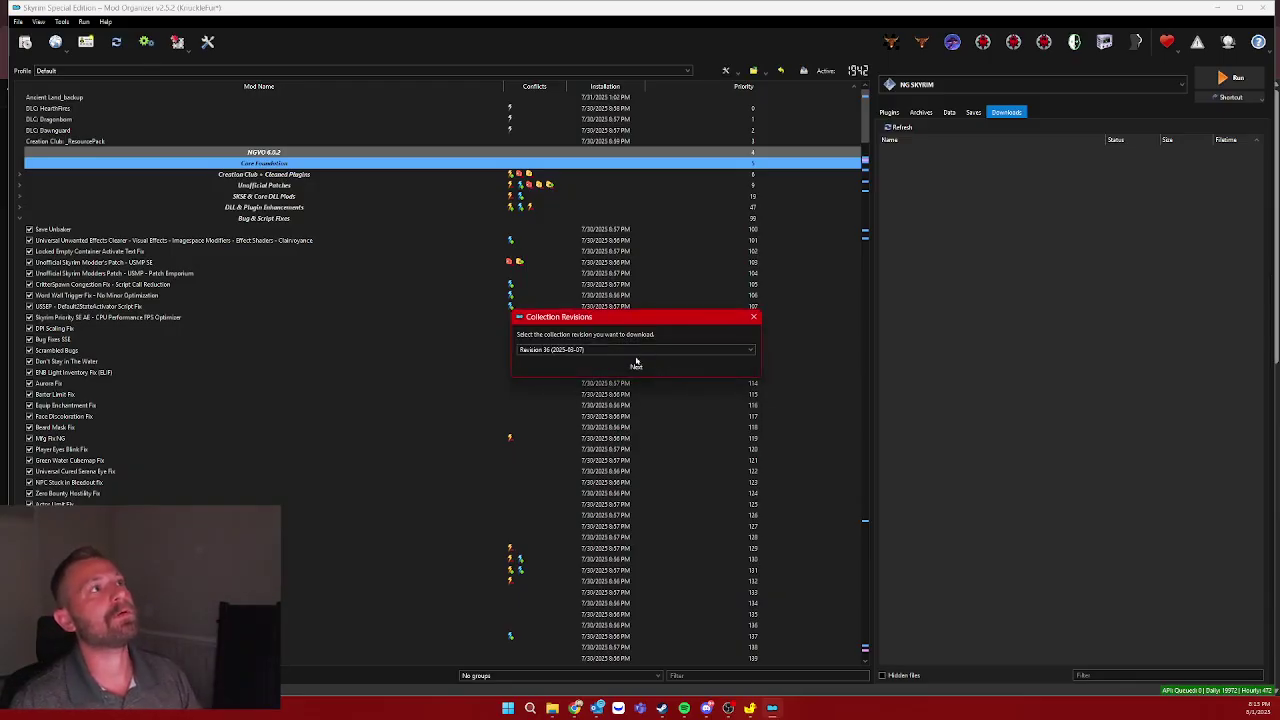
Choose Revision 36 as the collection revision to download
{"action": "left_click", "coordinate": [608, 350]}
{"action": "left_click", "coordinate": [608, 352]}
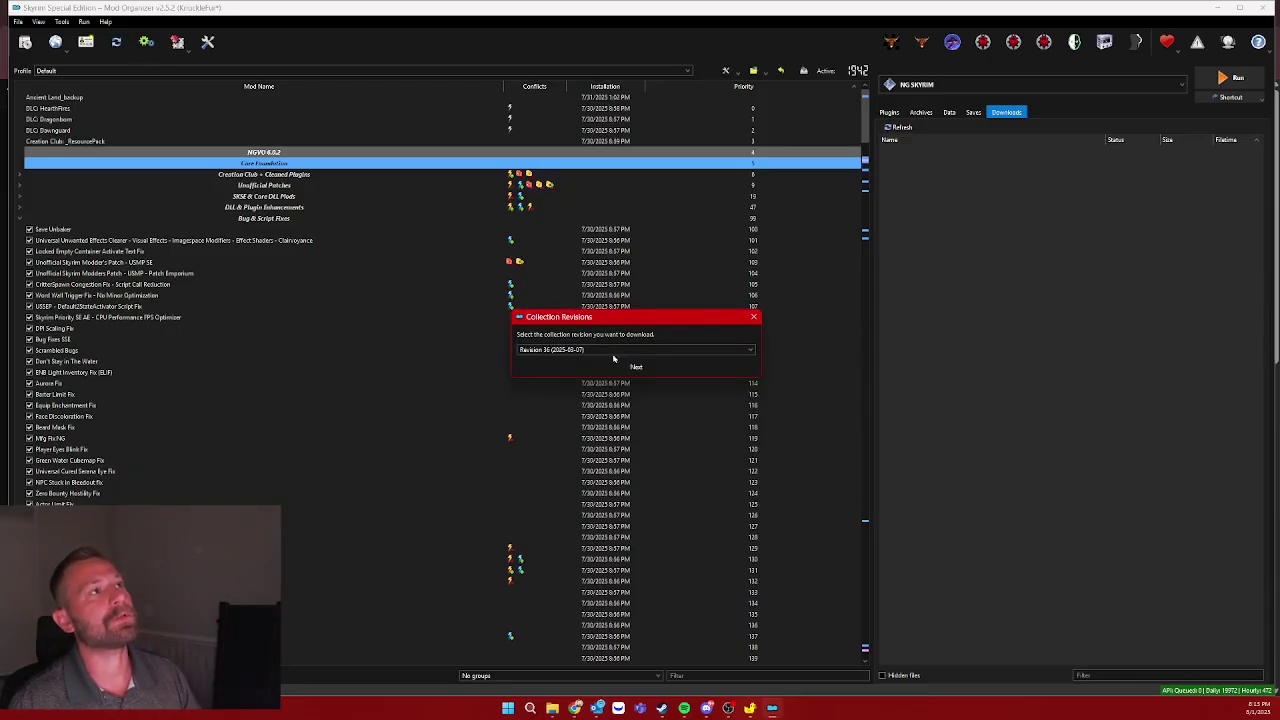
{"action": "left_click", "coordinate": [576, 355]}
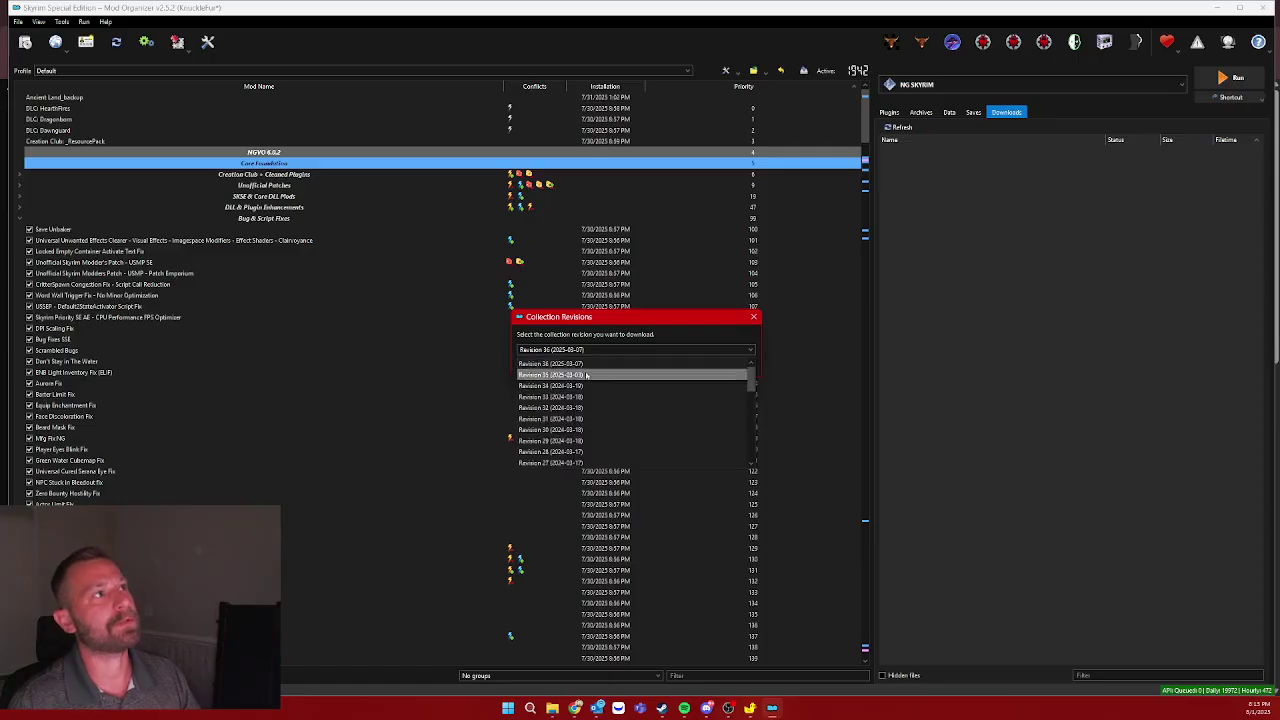
{"action": "left_click", "coordinate": [598, 363]}
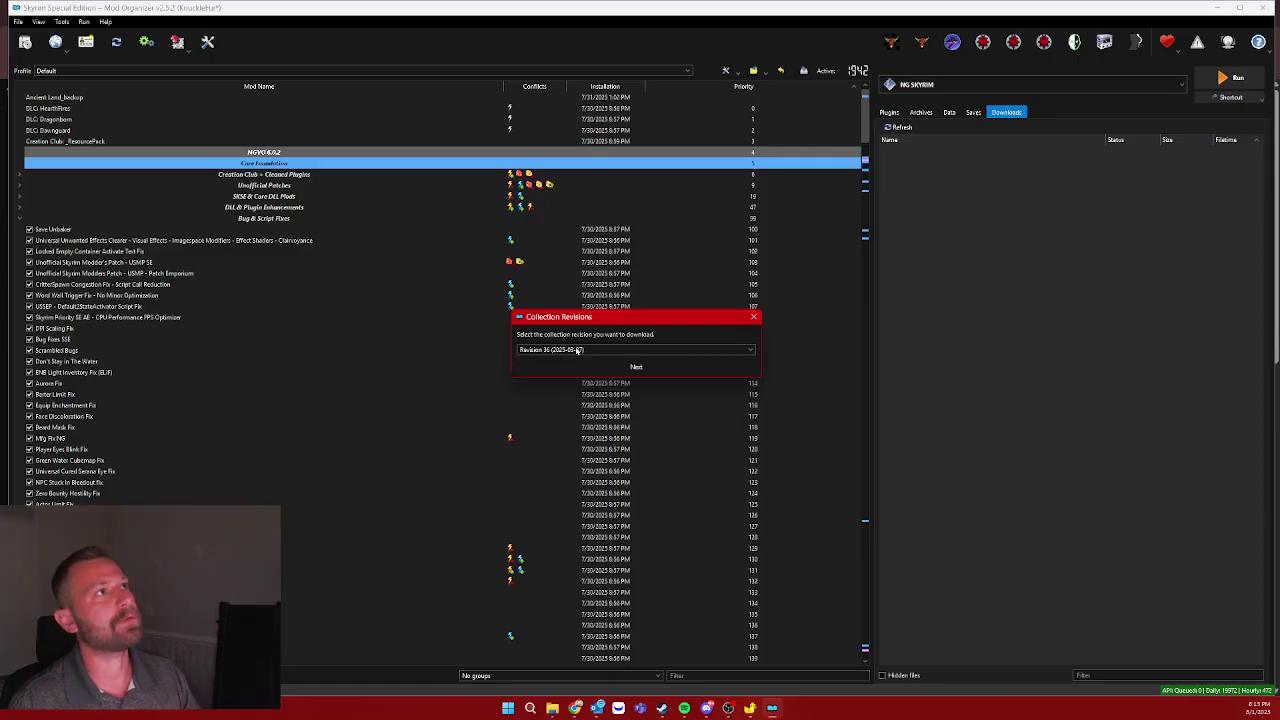
{"action": "left_click", "coordinate": [634, 367]}
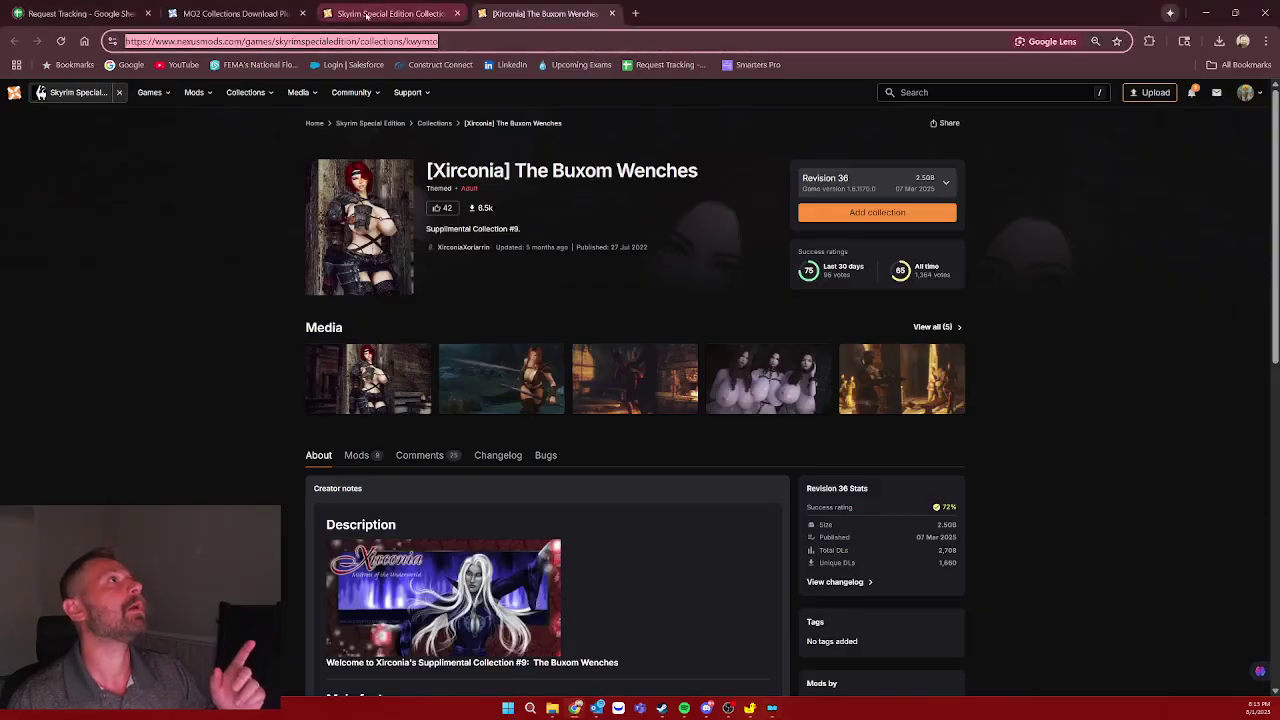
Check the Skyrim Special Edition collections list filtered to version 1.6.1170.0 in Chrome, then return to Mod Organizer's revision dialog
{"action": "left_click", "coordinate": [385, 13]}
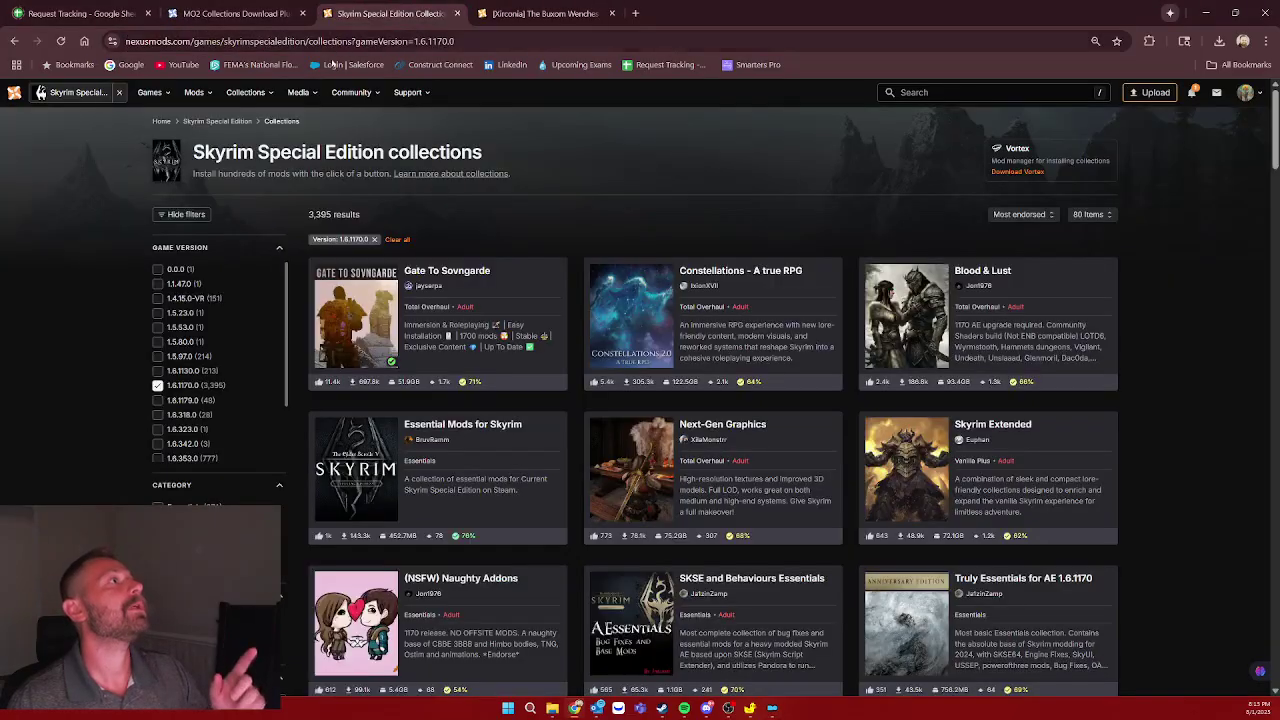
{"action": "left_click", "coordinate": [520, 15]}
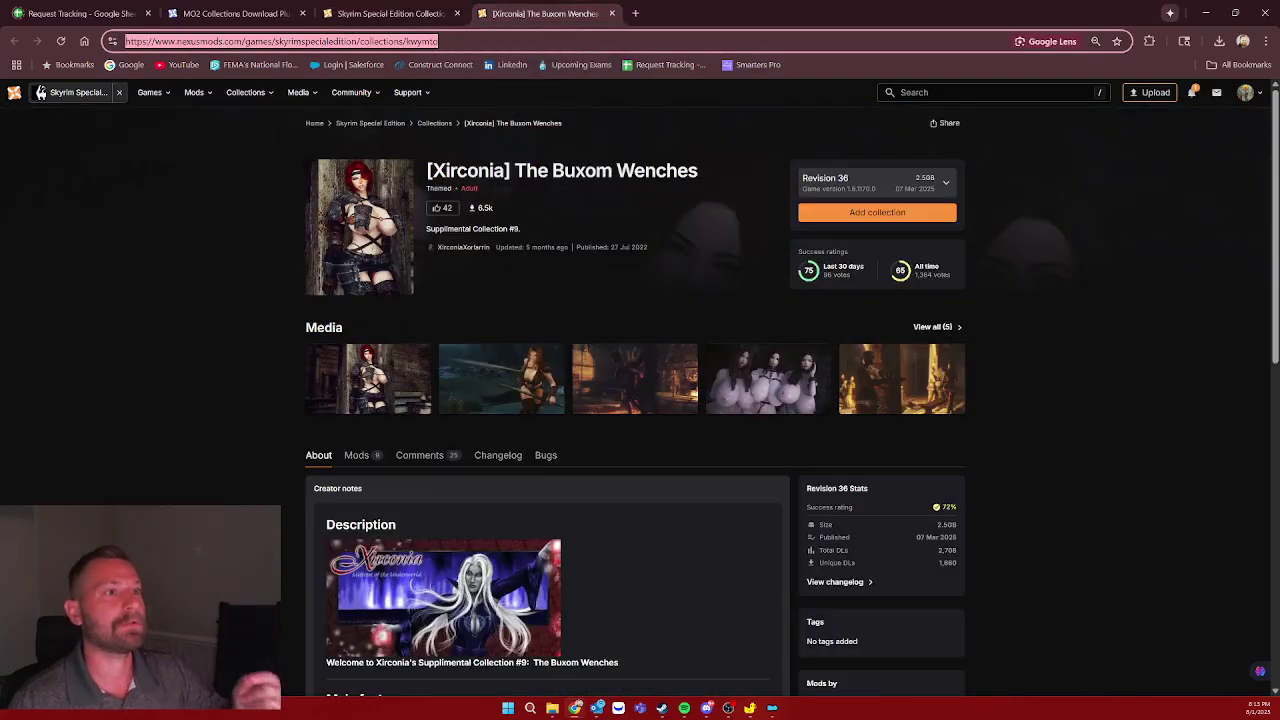
{"action": "key", "text": "alt+Tab"}
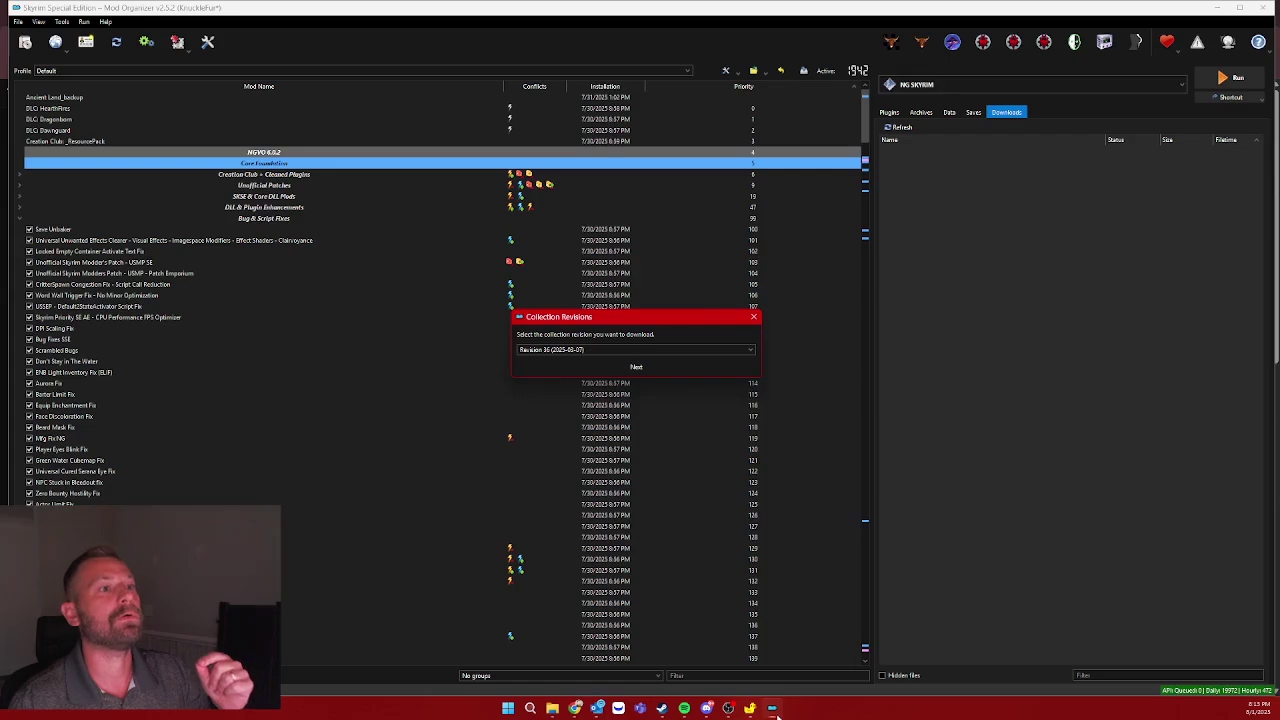
Confirm the selected revision, start downloading the collection's mods, and switch back to the collection page in Chrome
{"action": "left_click", "coordinate": [621, 367]}
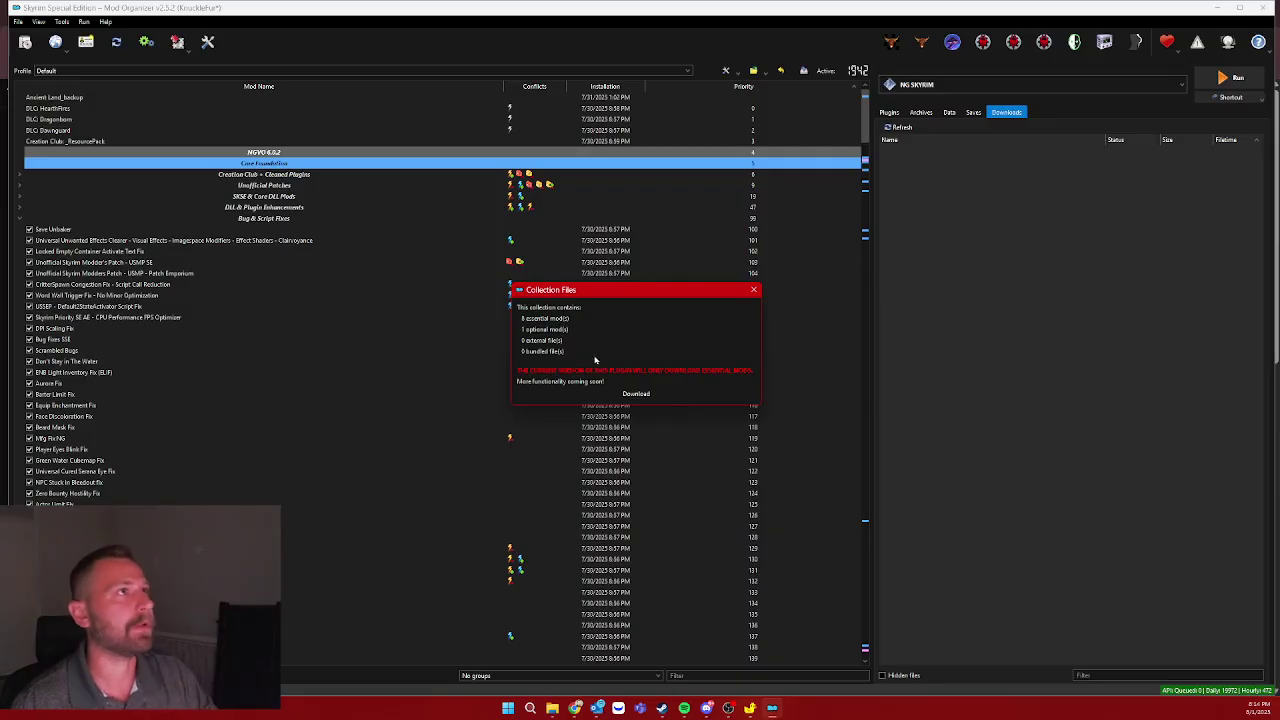
{"action": "left_click", "coordinate": [636, 393]}
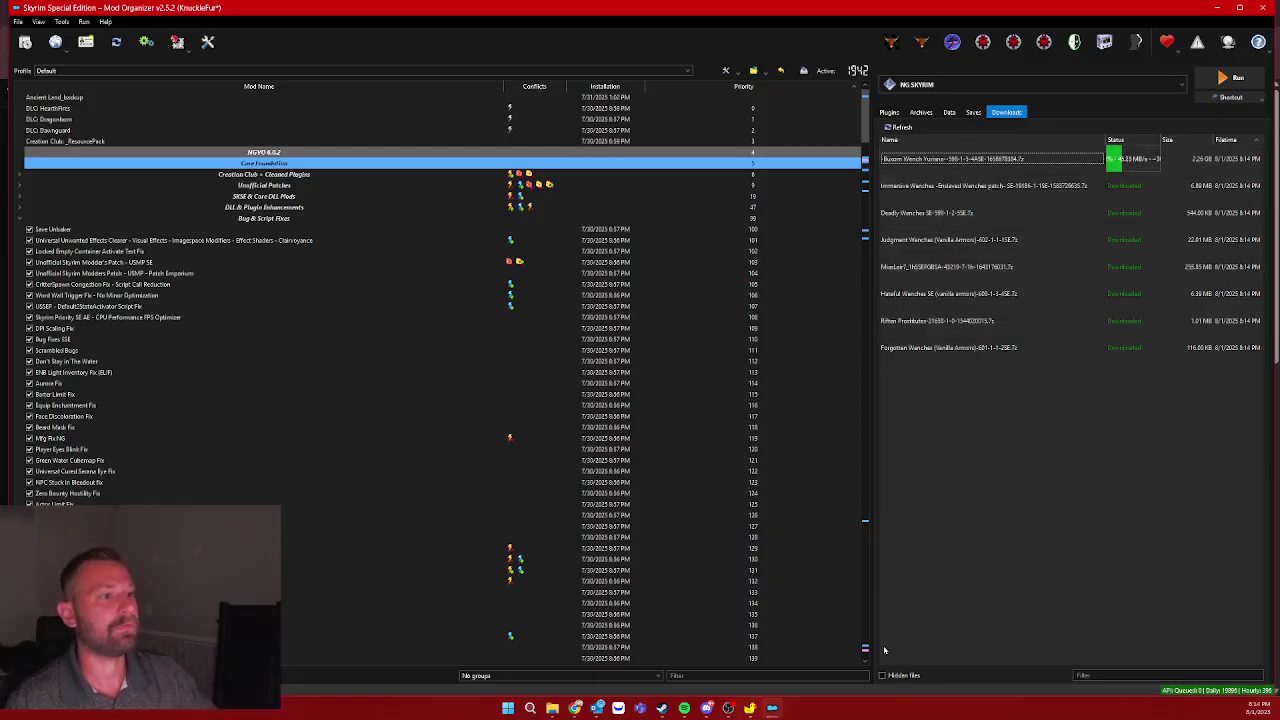
{"action": "left_click", "coordinate": [575, 708]}
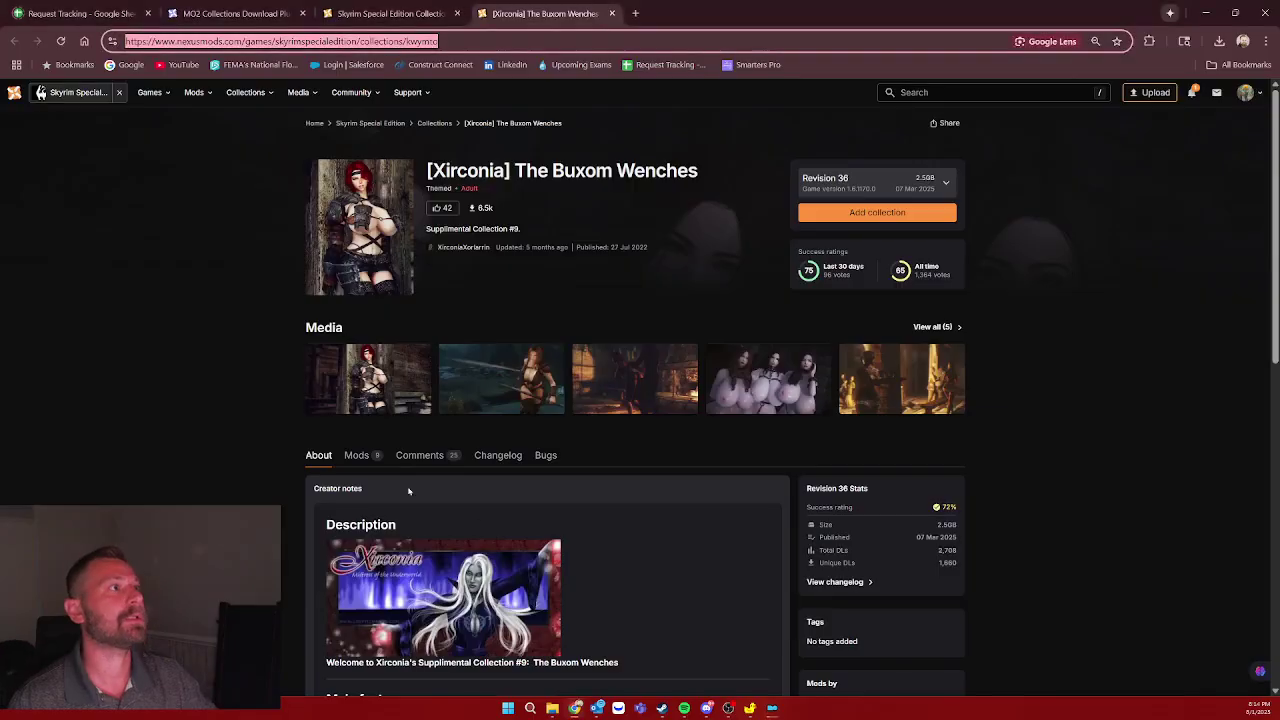
Review the collection's description and requirements, then revisit the Skyrim Special Edition collections list and the plug-in's files page
{"action": "left_click_drag", "start_coordinate": [1276, 245], "coordinate": [1277, 372]}
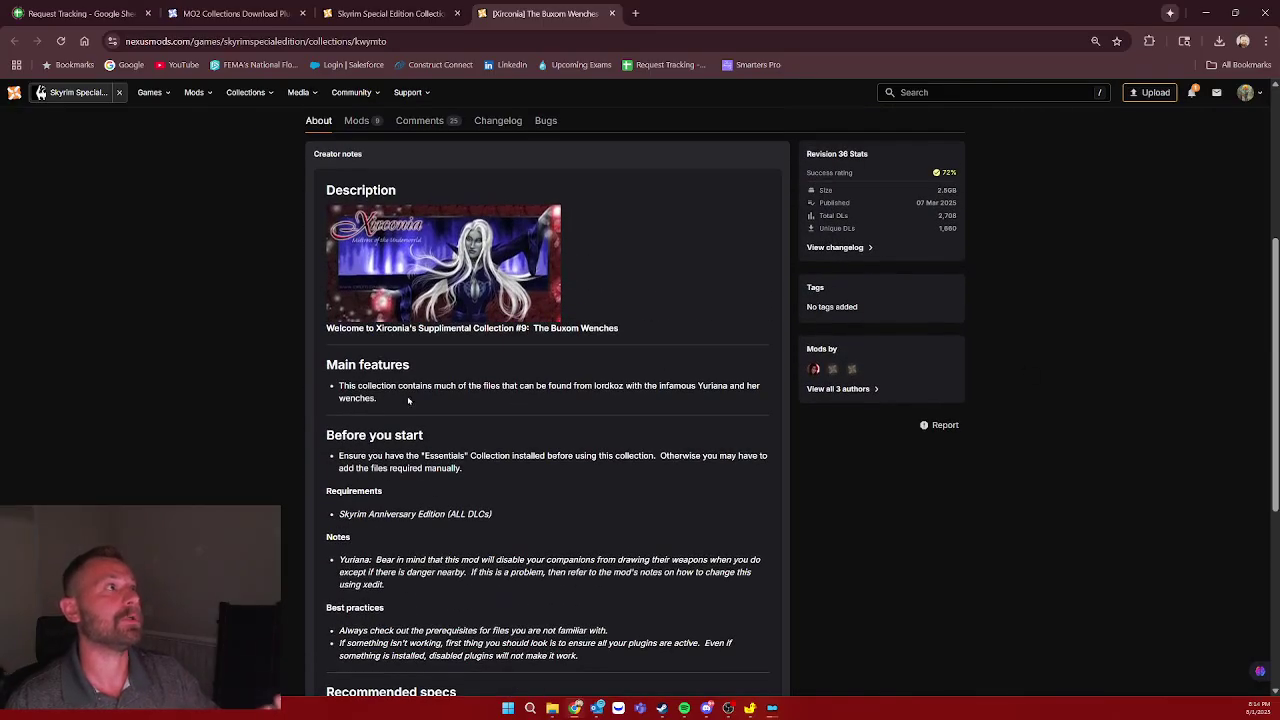
{"action": "left_click", "coordinate": [390, 13]}
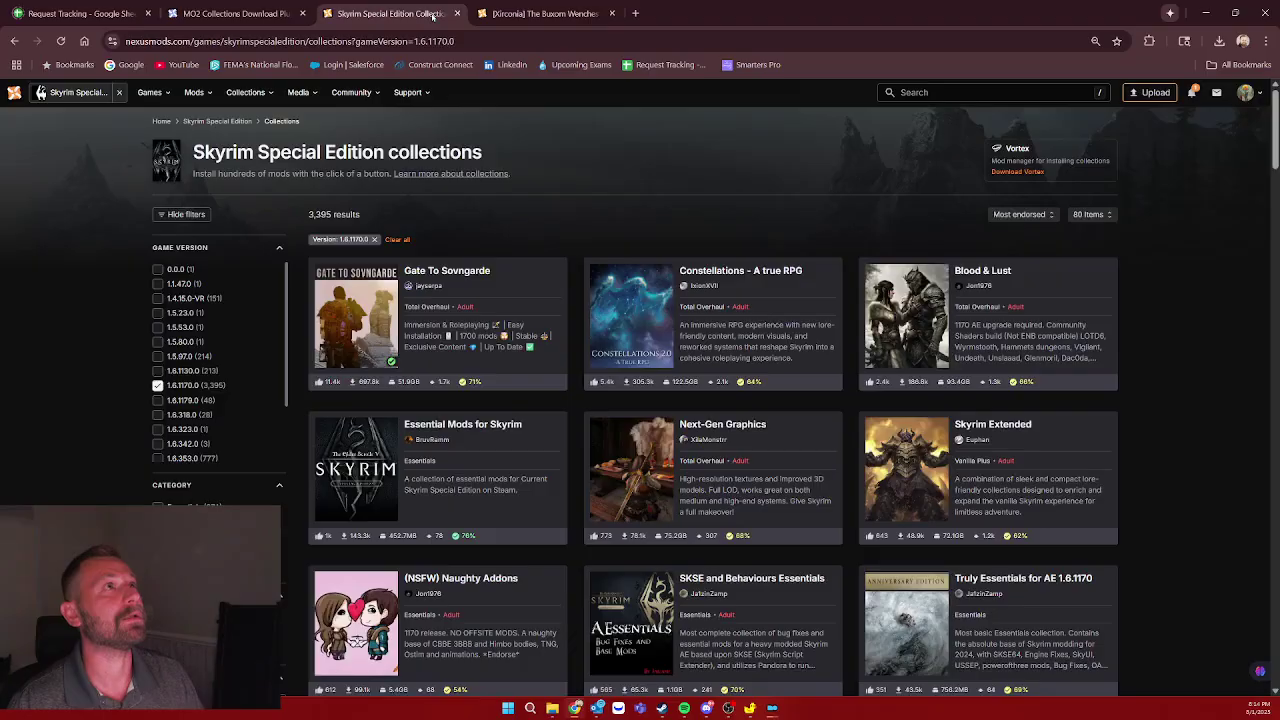
{"action": "left_click", "coordinate": [230, 13]}
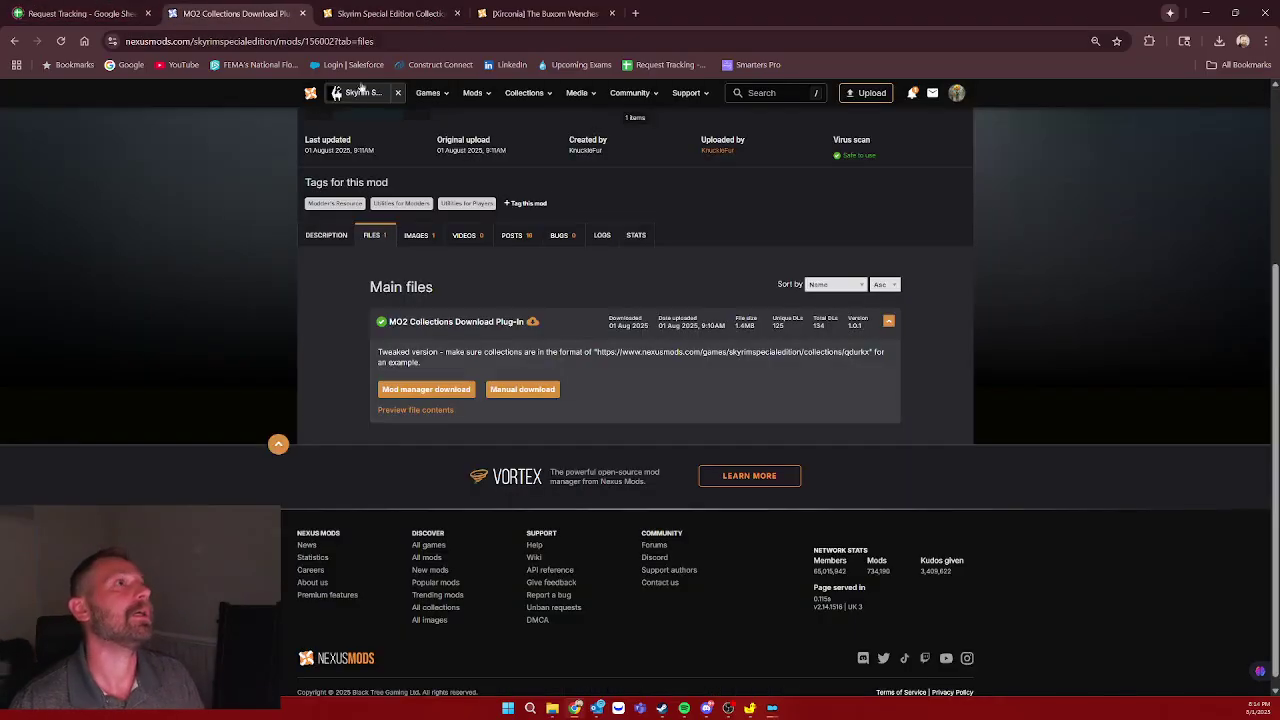
Switch to Mod Organizer and check the download status of the collection's mods
{"action": "left_click", "coordinate": [772, 708]}
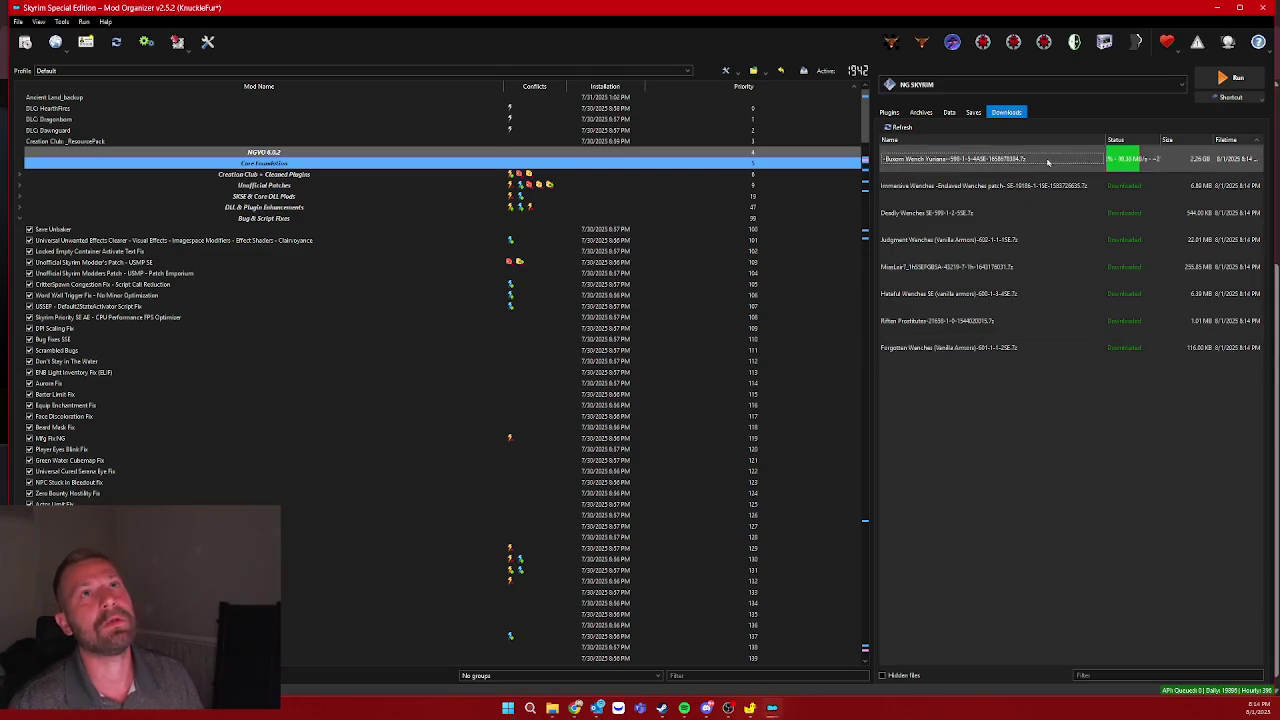
{"action": "mouse_move", "coordinate": [1048, 162]}
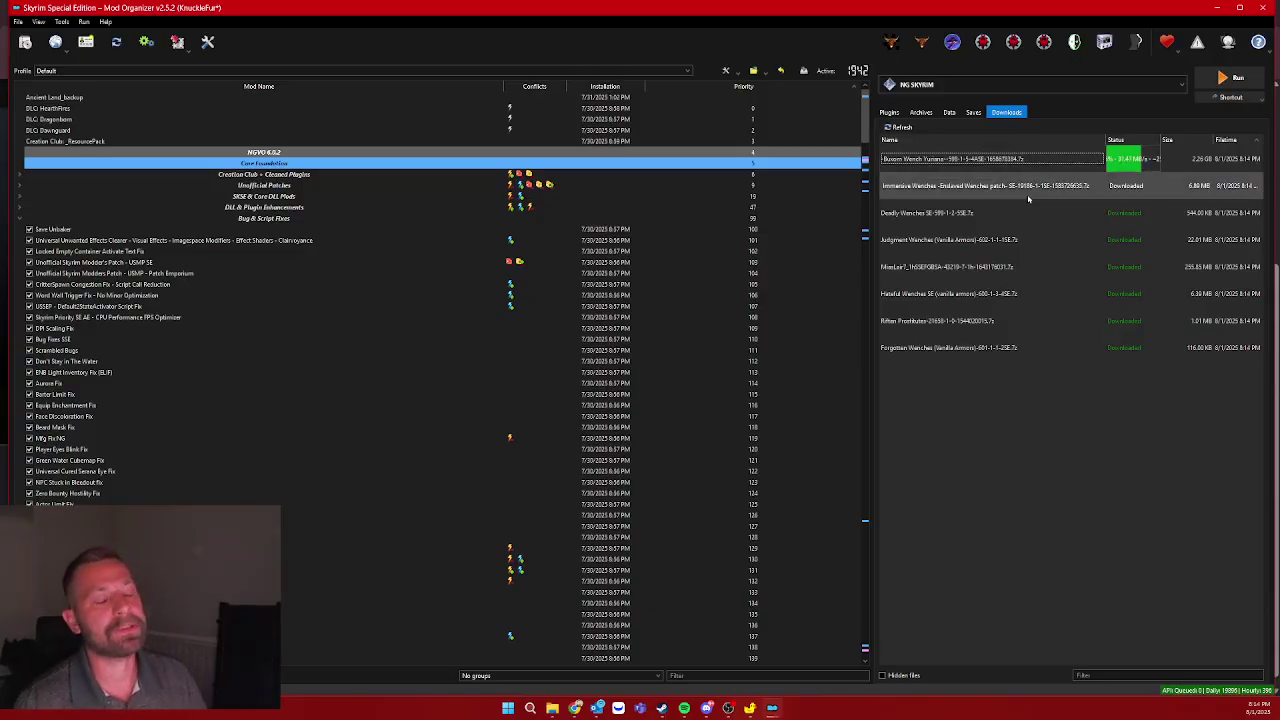
{"action": "mouse_move", "coordinate": [1028, 199]}
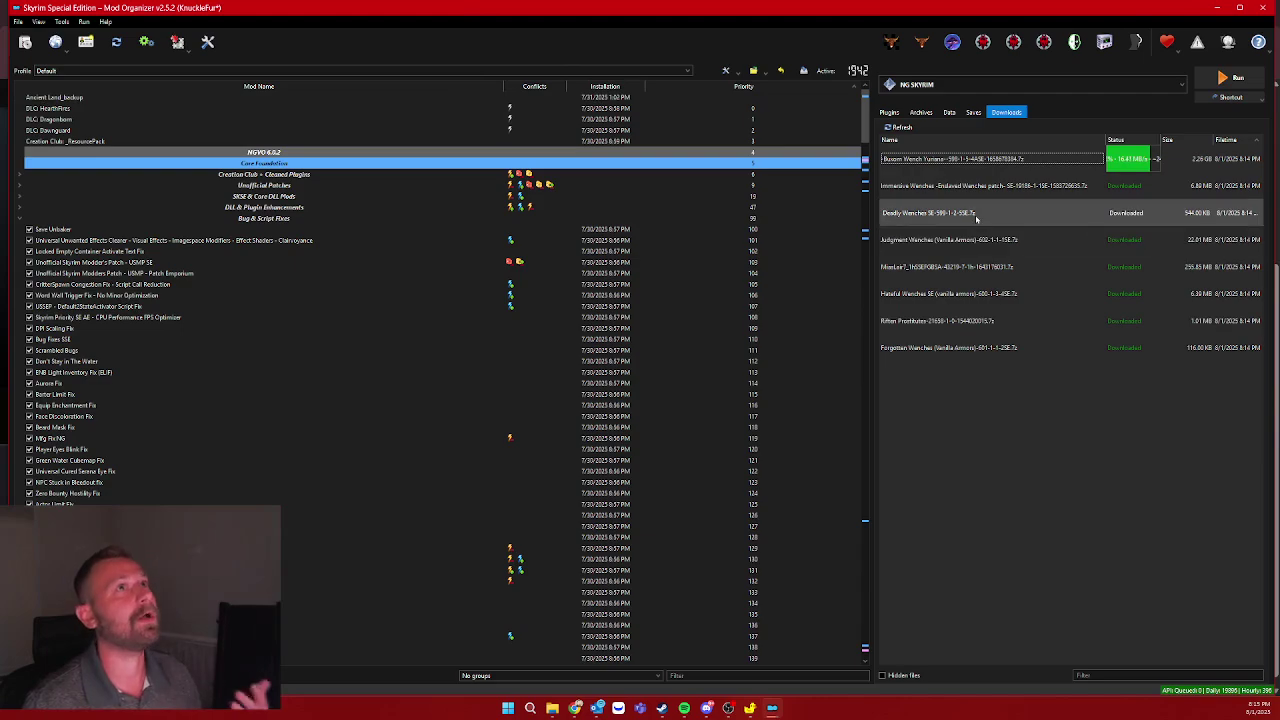
{"action": "mouse_move", "coordinate": [976, 218]}
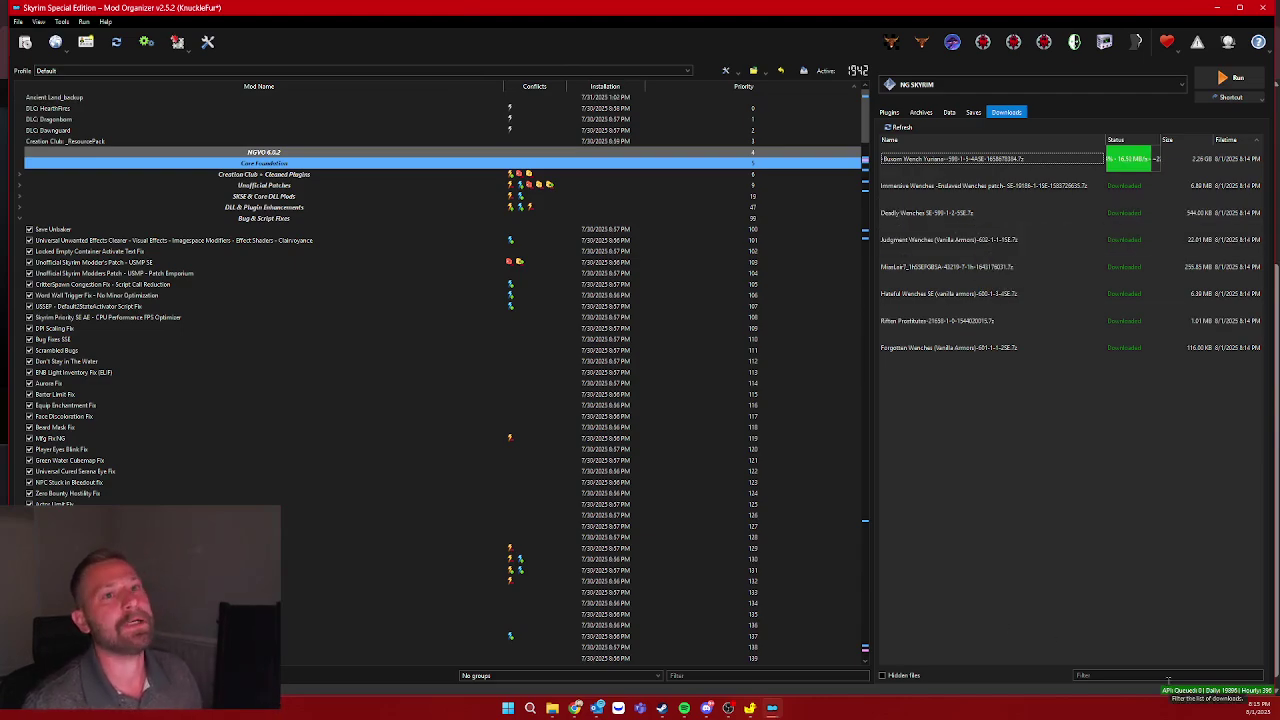